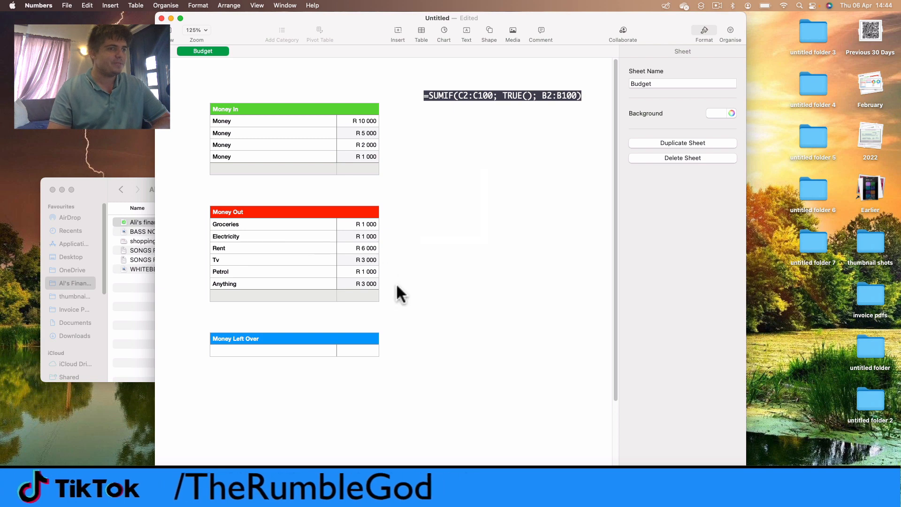
{"action": "scroll", "coordinate": [388, 292], "scroll_direction": "down", "scroll_amount": 3}
{"action": "scroll", "coordinate": [388, 292], "scroll_direction": "up", "scroll_amount": 3}
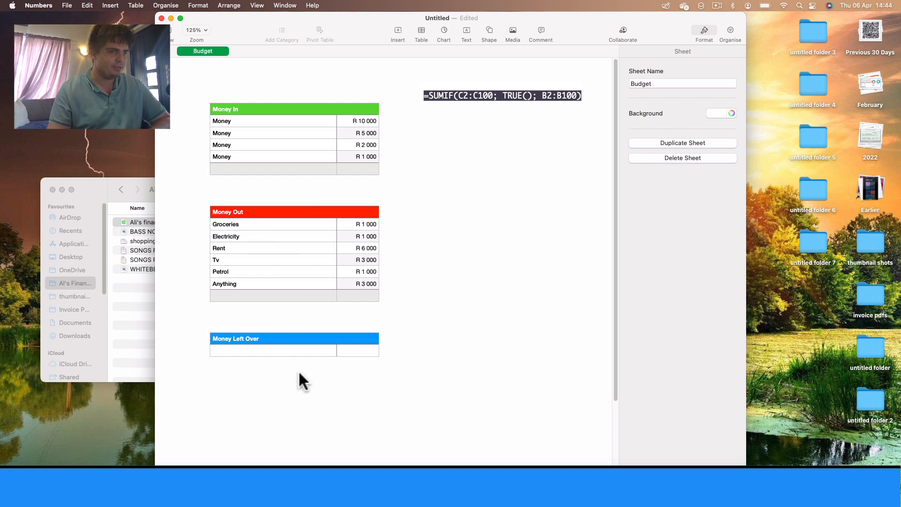
{"action": "left_click", "coordinate": [281, 107]}
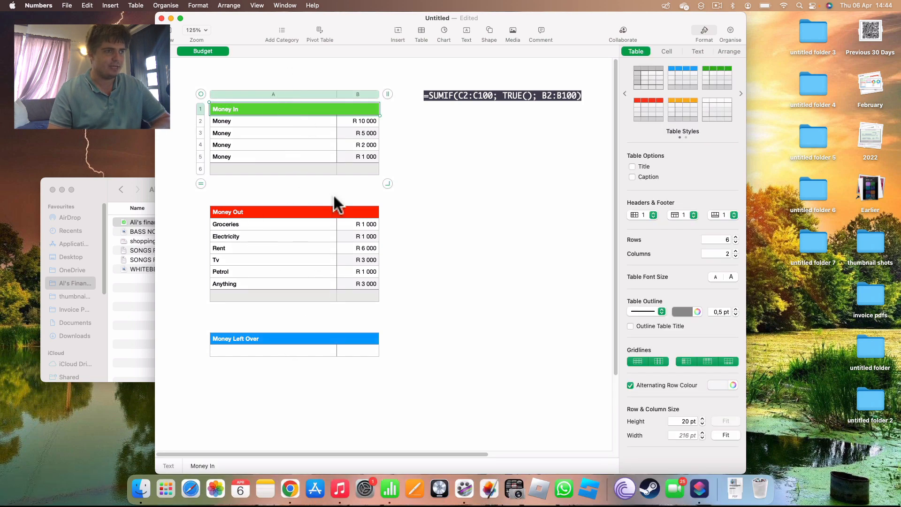
{"action": "left_click", "coordinate": [459, 142]}
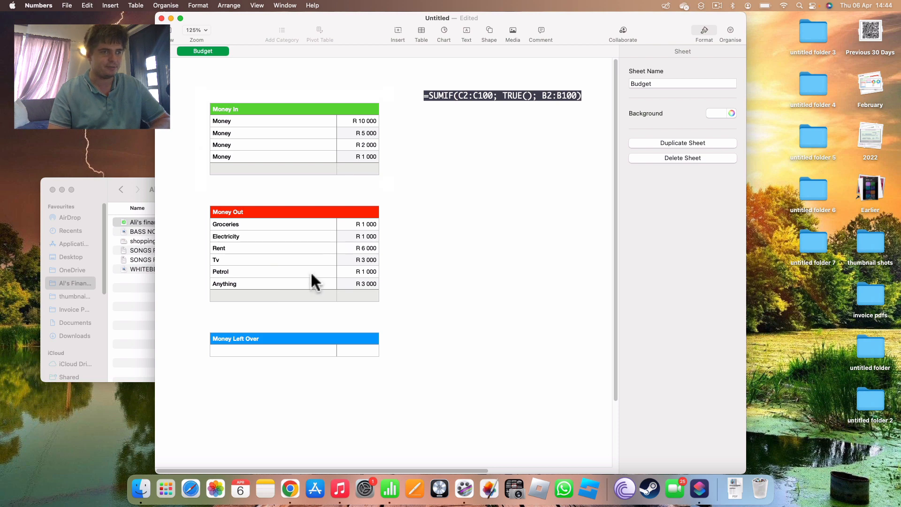
{"action": "left_click", "coordinate": [372, 118]}
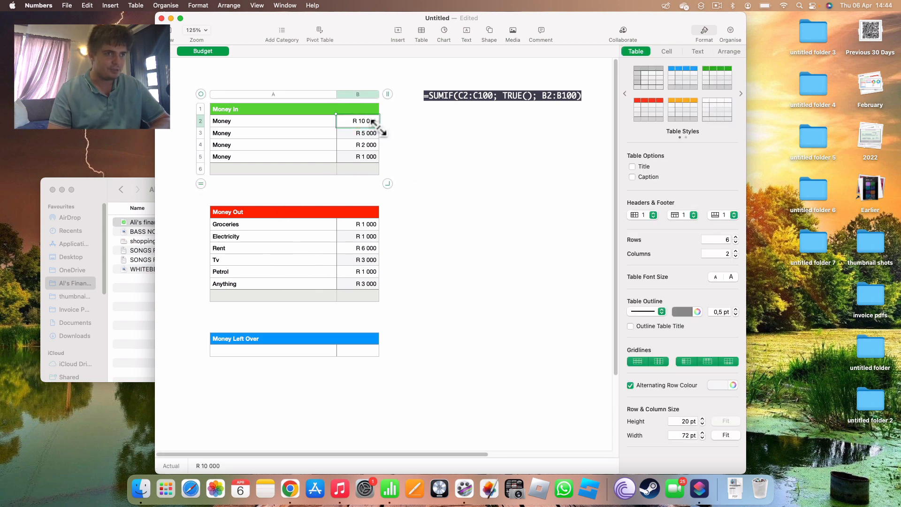
{"action": "left_click_drag", "start_coordinate": [379, 129], "coordinate": [371, 173]}
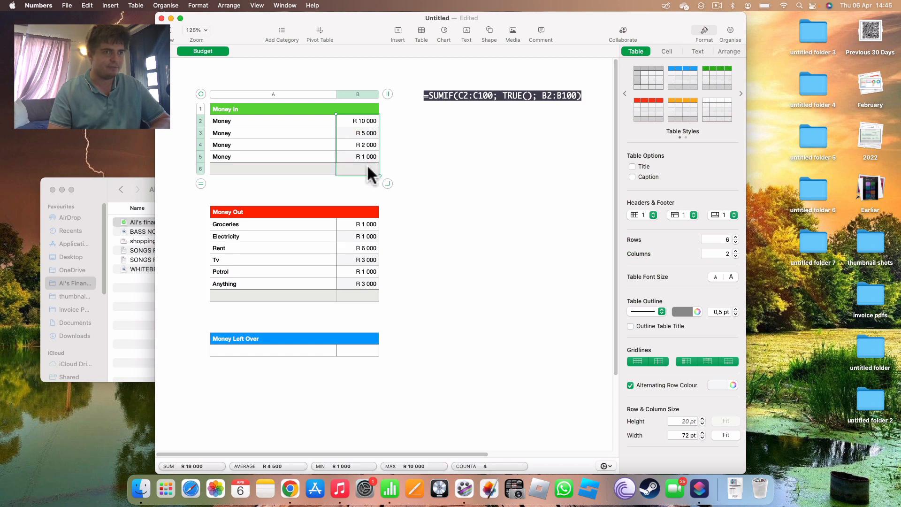
{"action": "left_click", "coordinate": [397, 165]}
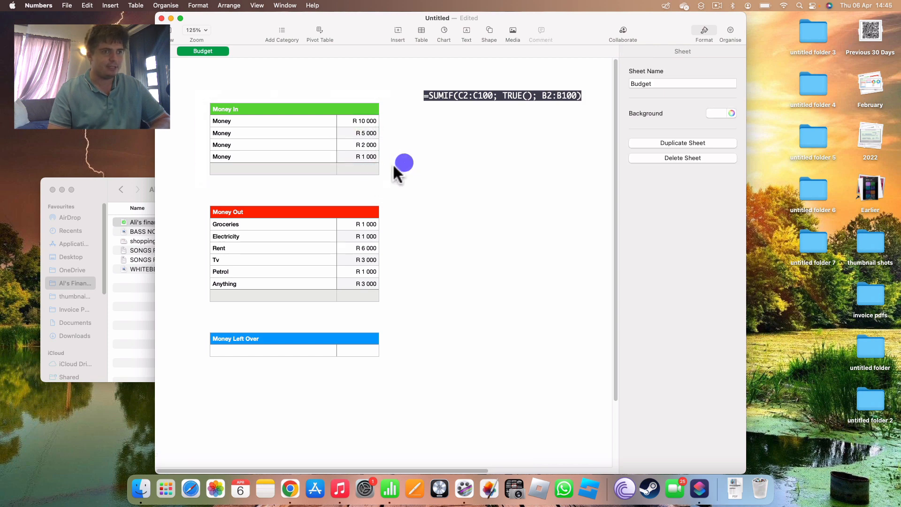
- Total the Money In amounts with a Sum formula in the column B footer cell
{"action": "left_click", "coordinate": [368, 169]}
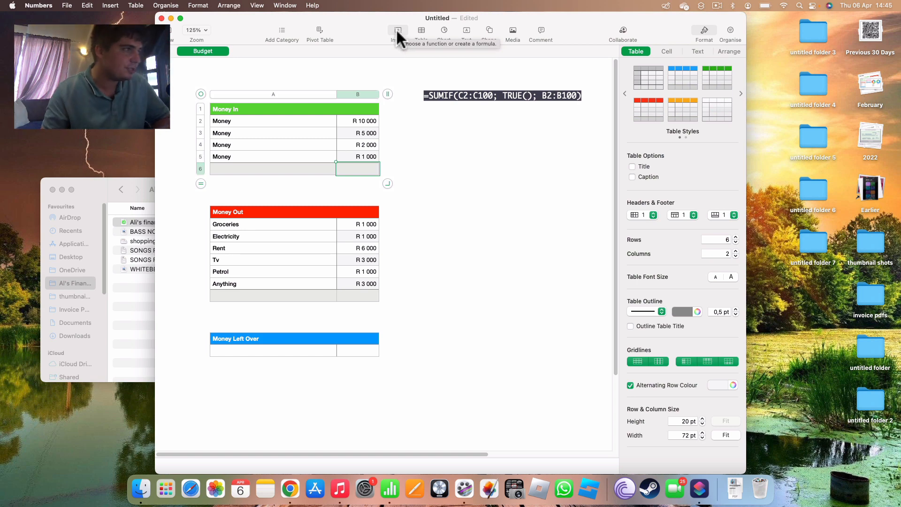
{"action": "left_click", "coordinate": [399, 32]}
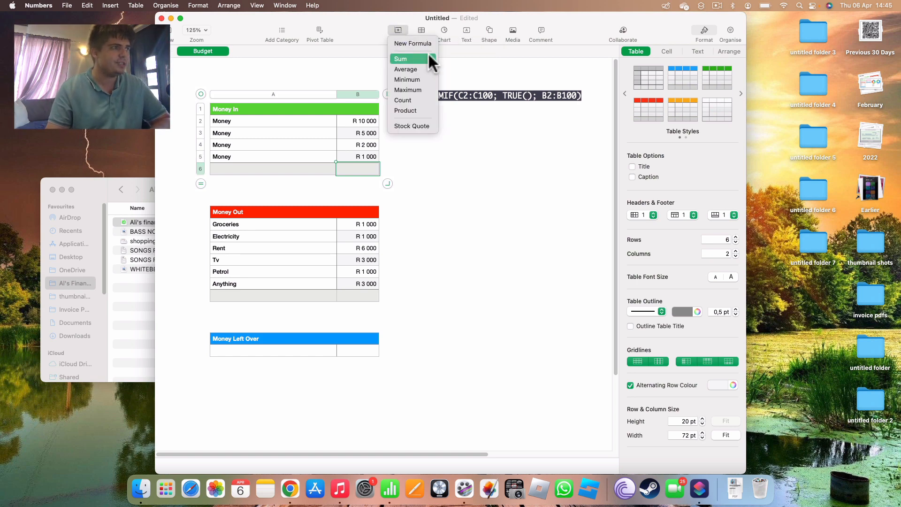
{"action": "left_click", "coordinate": [429, 55]}
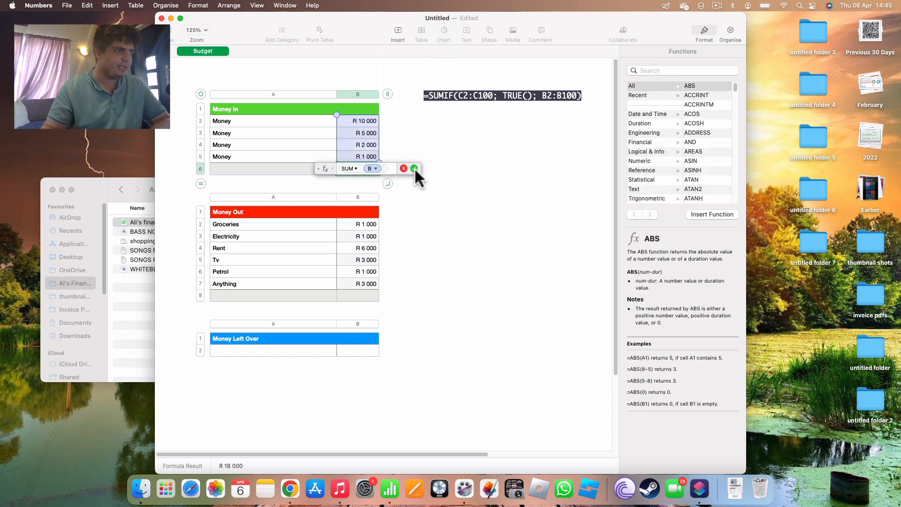
{"action": "left_click", "coordinate": [414, 168]}
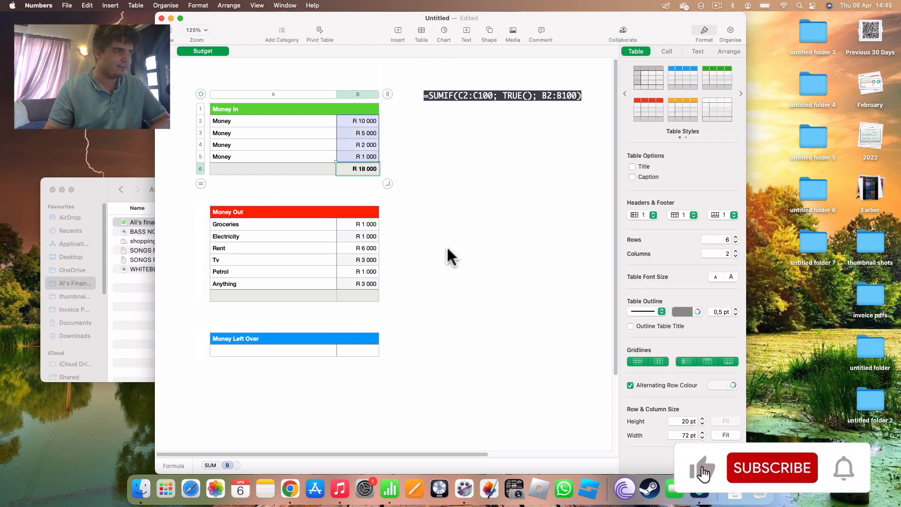
- Total the Money Out amounts with a Sum formula in the column B footer cell
{"action": "left_click", "coordinate": [368, 295]}
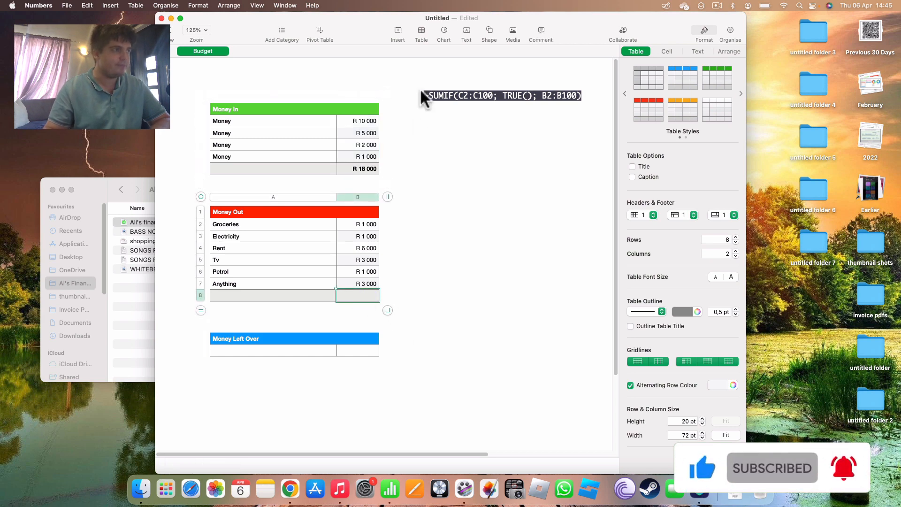
{"action": "left_click", "coordinate": [398, 31]}
{"action": "left_click", "coordinate": [410, 44]}
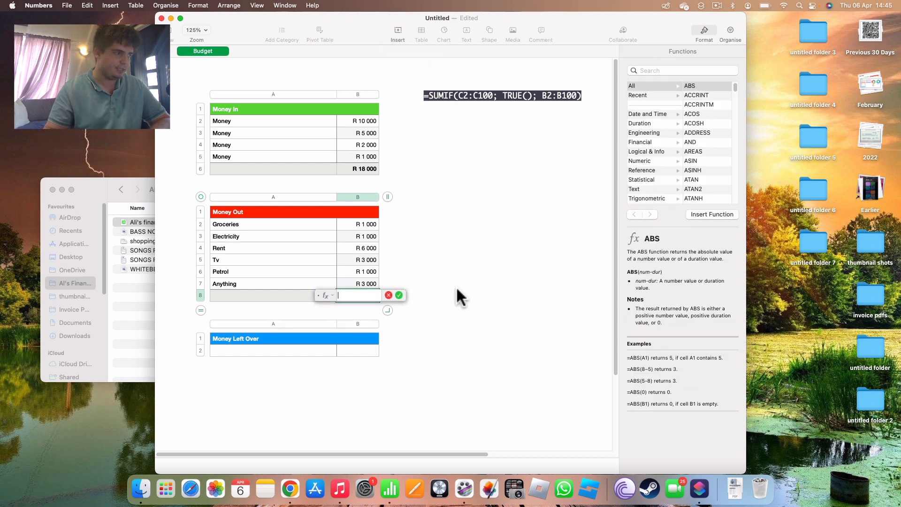
{"action": "left_click", "coordinate": [389, 294]}
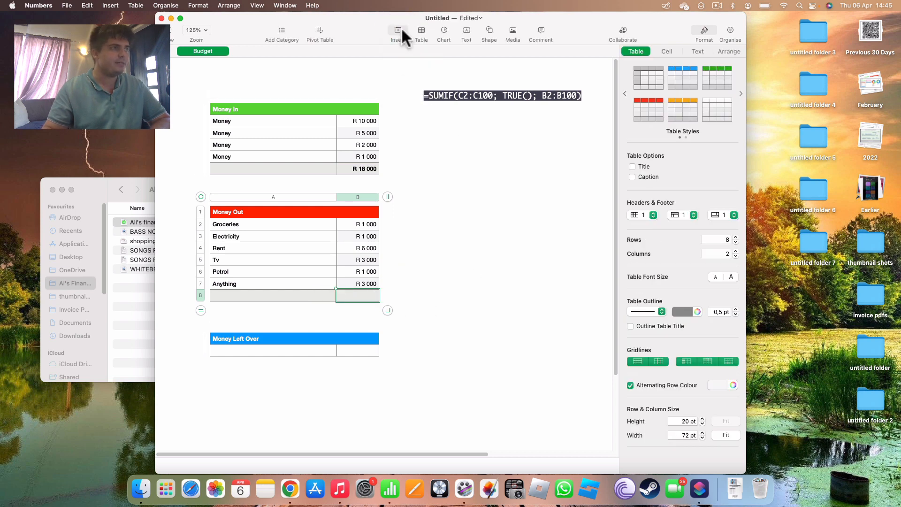
{"action": "left_click", "coordinate": [399, 30]}
{"action": "left_click", "coordinate": [419, 58]}
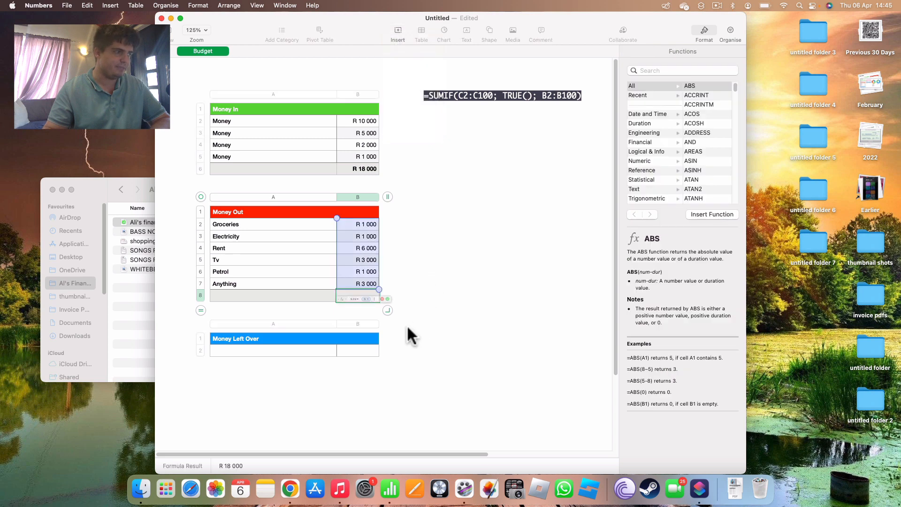
{"action": "left_click", "coordinate": [414, 295]}
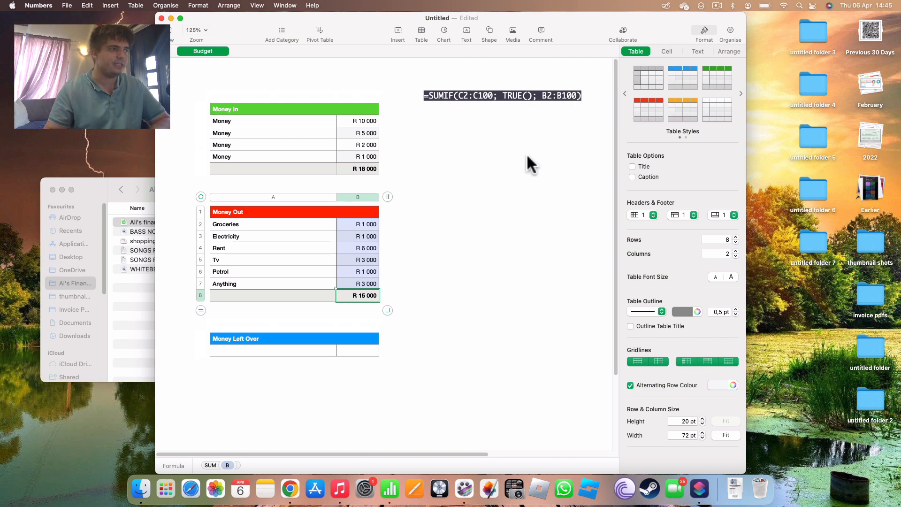
{"action": "left_click", "coordinate": [489, 162]}
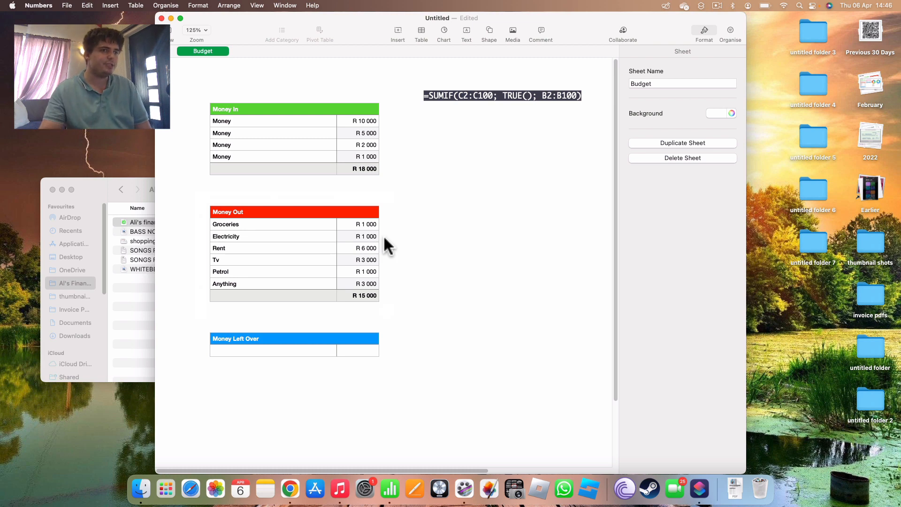
{"action": "left_click", "coordinate": [351, 349]}
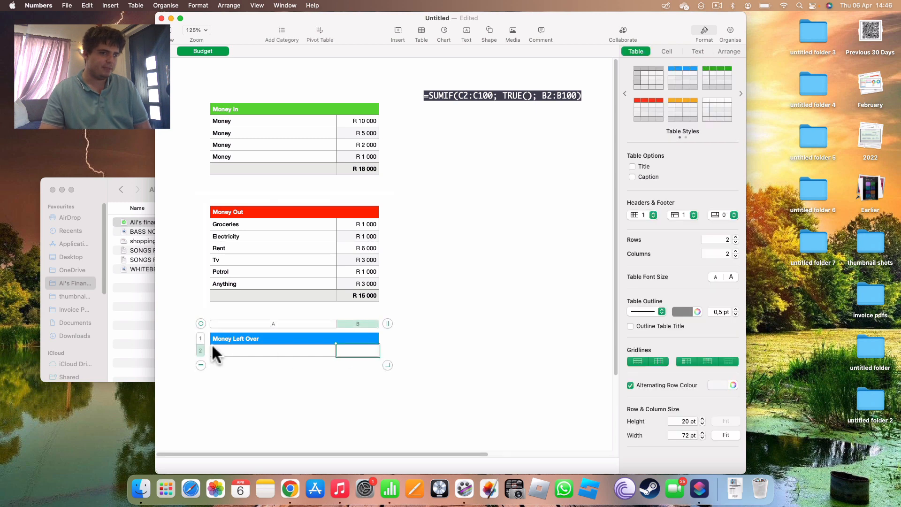
{"action": "left_click", "coordinate": [235, 339]}
{"action": "left_click", "coordinate": [219, 356]}
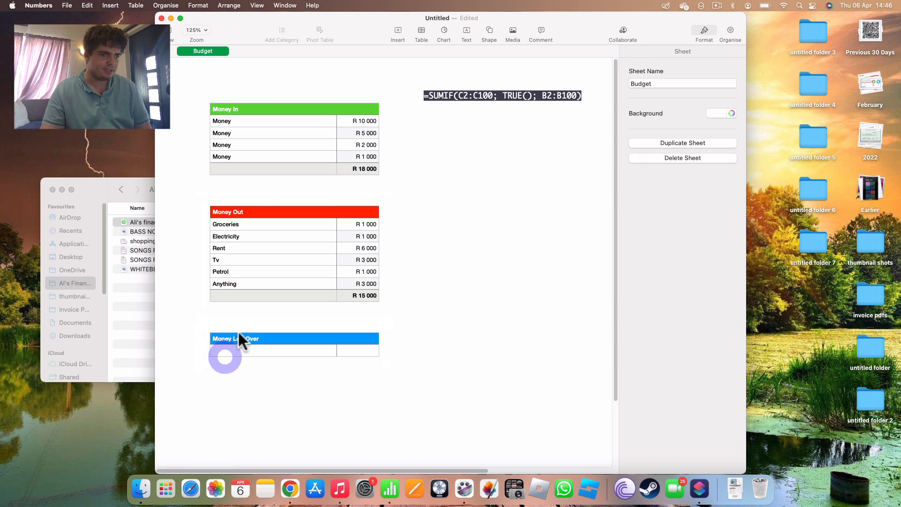
{"action": "left_click", "coordinate": [230, 337]}
{"action": "left_click", "coordinate": [246, 315]}
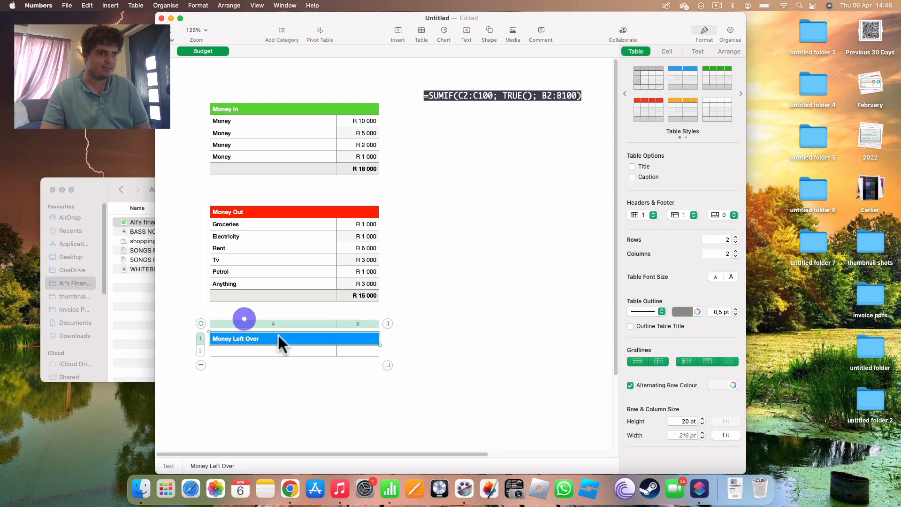
- In cell B2 of Money Left Over, enter a SUM formula subtracting the Money Out total (Expenses::B$8) from the Money In total (Income::B$6)
{"action": "left_click", "coordinate": [348, 346]}
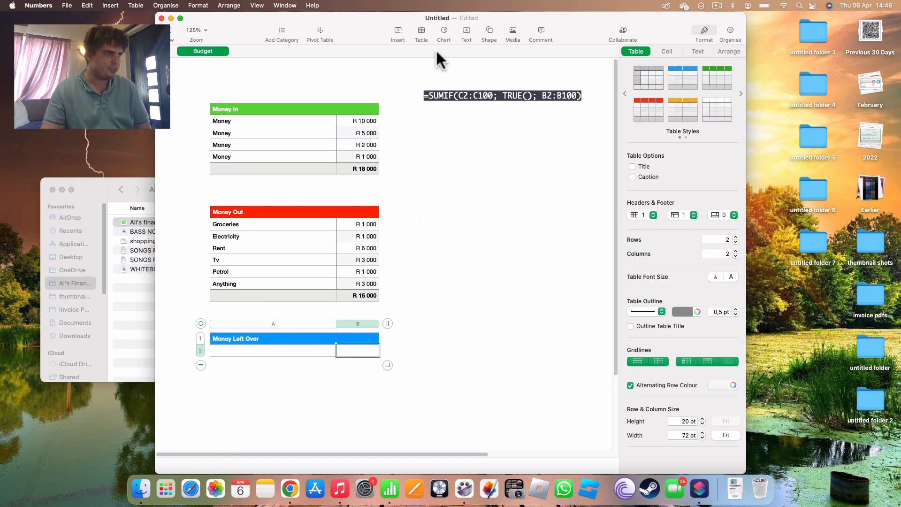
{"action": "left_click", "coordinate": [398, 32]}
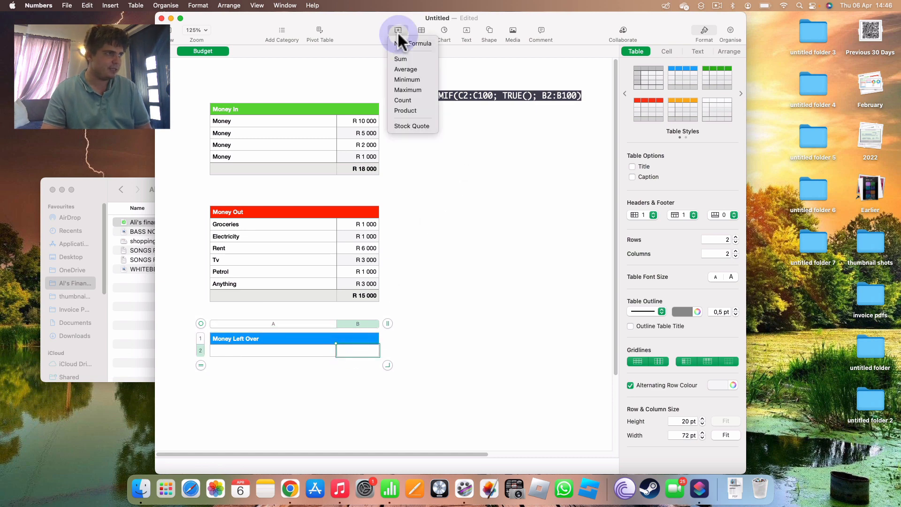
{"action": "left_click", "coordinate": [407, 59]}
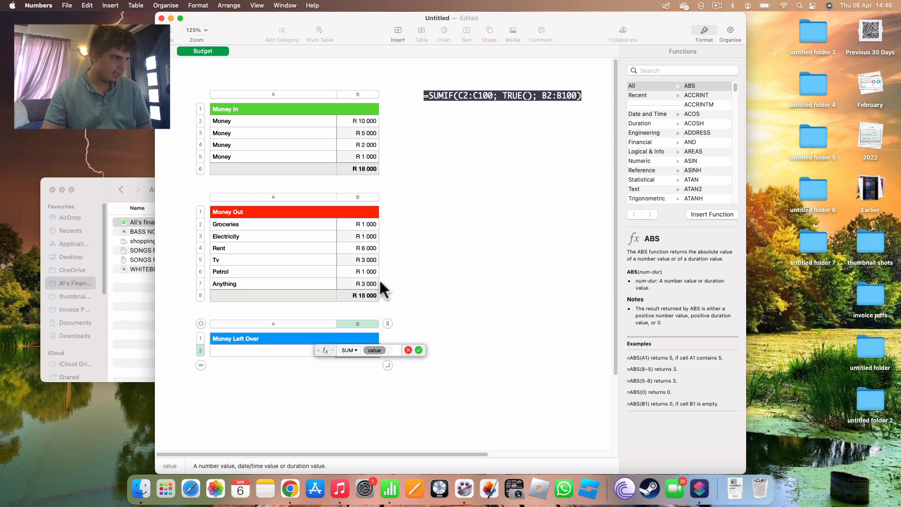
{"action": "left_click", "coordinate": [368, 169]}
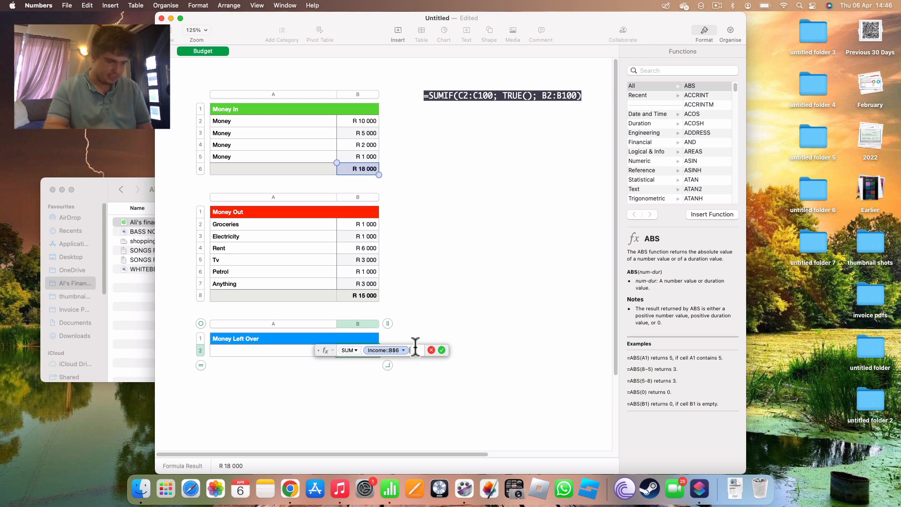
{"action": "type", "text": "-"}
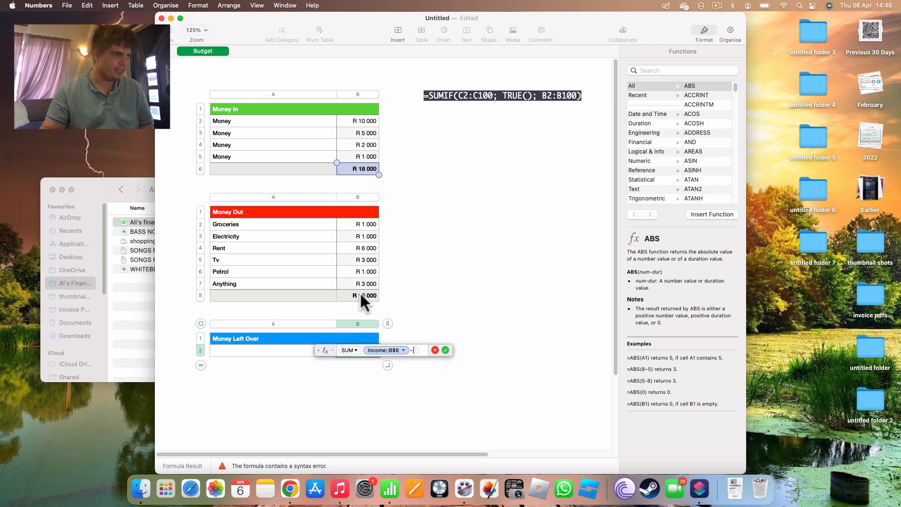
{"action": "left_click", "coordinate": [361, 295]}
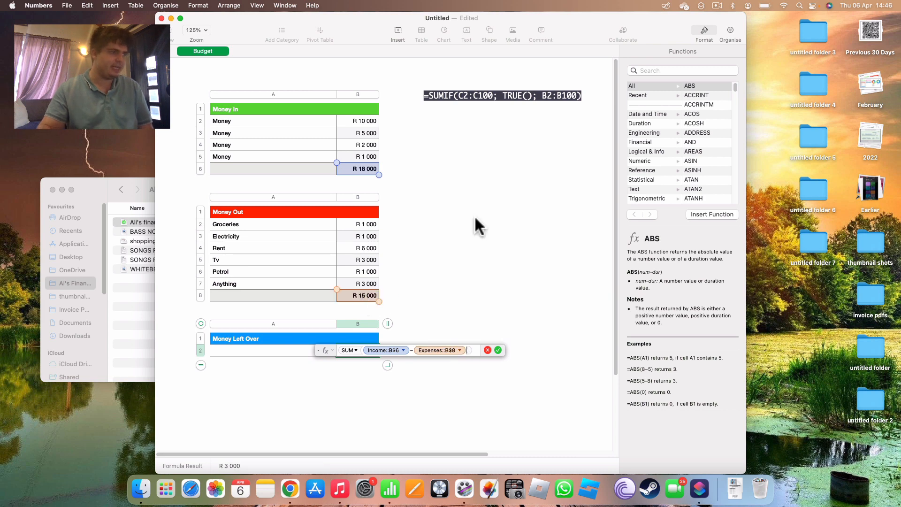
{"action": "left_click", "coordinate": [498, 350]}
{"action": "left_click", "coordinate": [441, 395]}
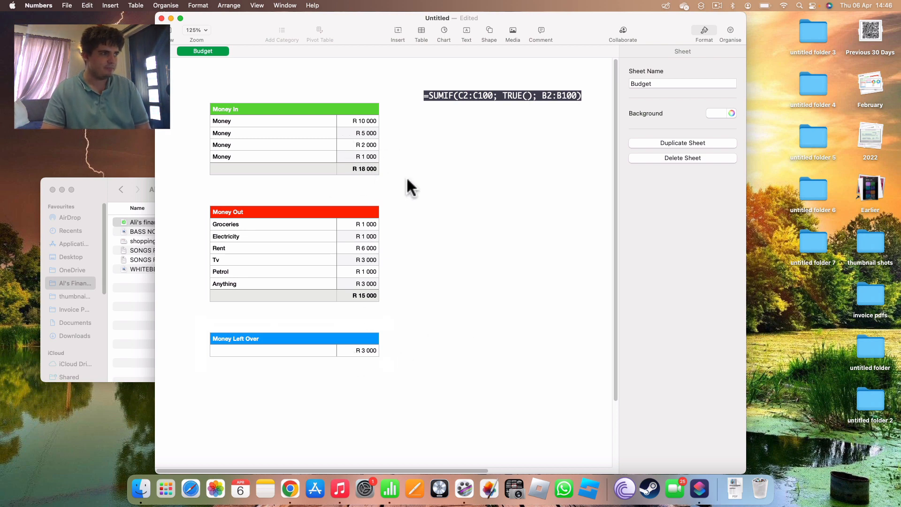
{"action": "scroll", "coordinate": [435, 213], "scroll_direction": "down", "scroll_amount": 3}
{"action": "scroll", "coordinate": [436, 214], "scroll_direction": "up", "scroll_amount": 3}
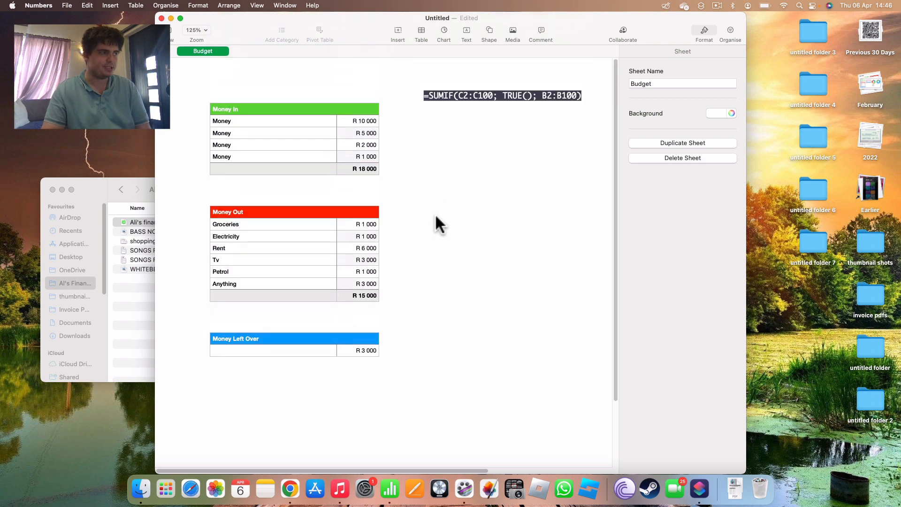
{"action": "left_click", "coordinate": [478, 94]}
{"action": "left_click", "coordinate": [409, 335]}
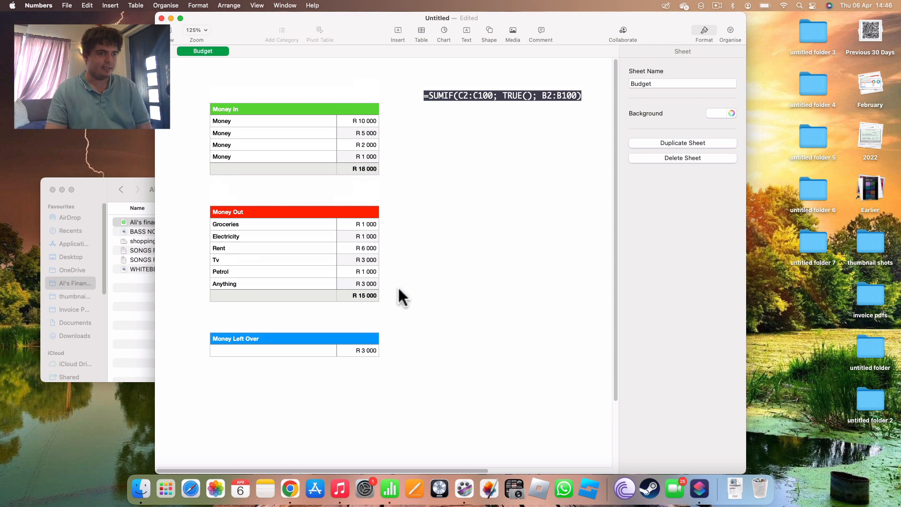
- Delete the formulas from the Money In and Money Out footer cells and from cell B2 of Money Left Over
{"action": "left_click", "coordinate": [356, 171]}
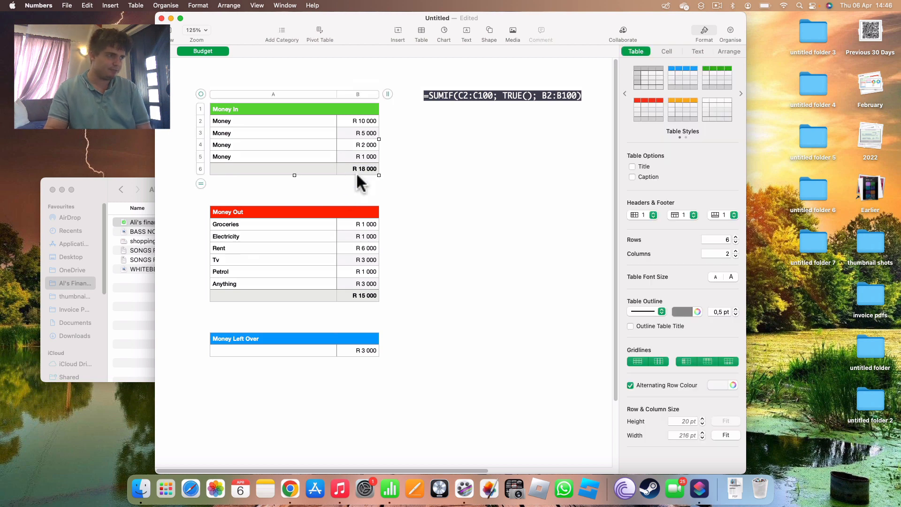
{"action": "left_click", "coordinate": [359, 169]}
{"action": "key", "text": "BackSpace"}
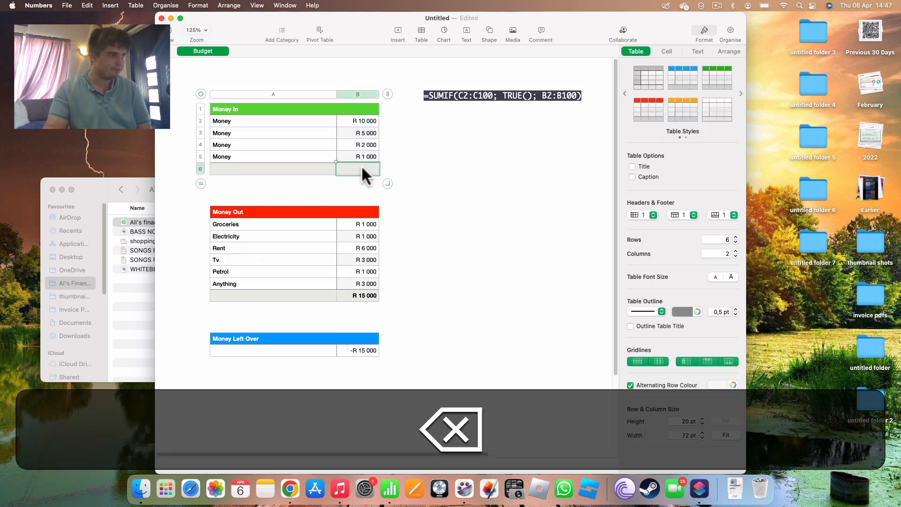
{"action": "left_click", "coordinate": [370, 293]}
{"action": "key", "text": "BackSpace"}
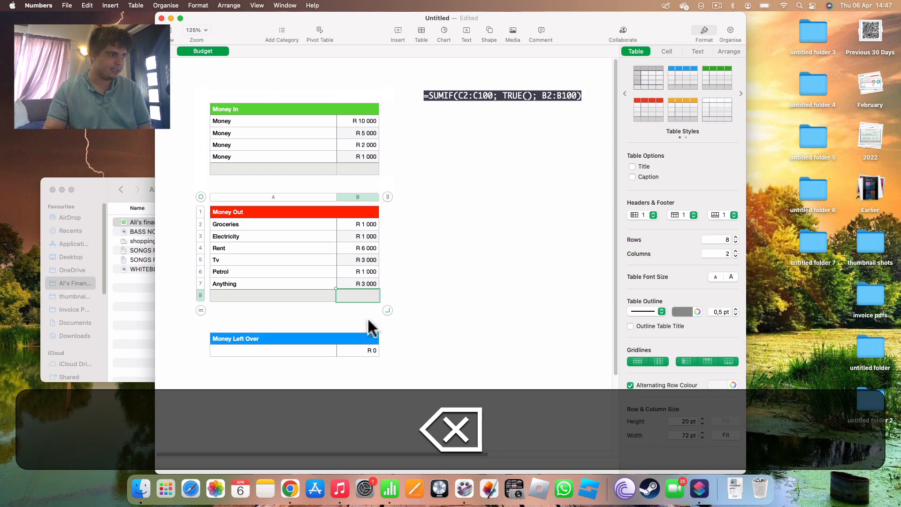
{"action": "left_click", "coordinate": [365, 349]}
{"action": "key", "text": "BackSpace"}
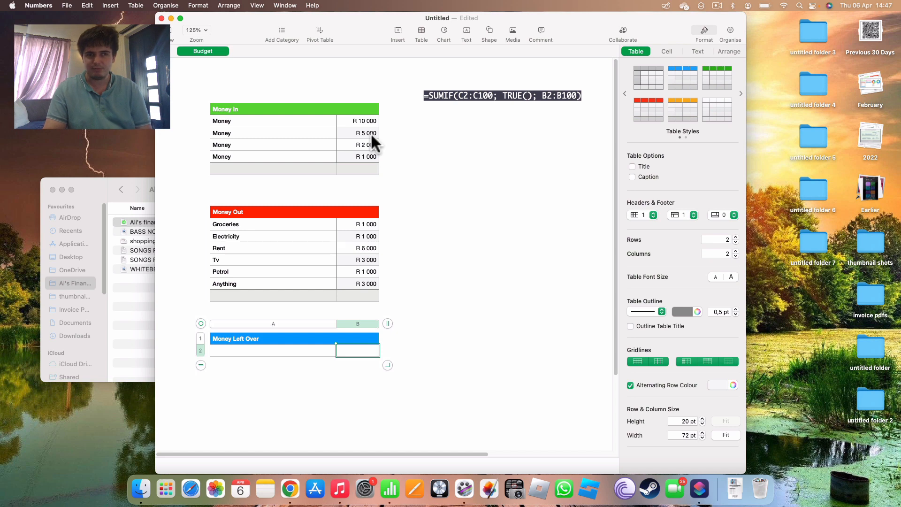
{"action": "left_click", "coordinate": [362, 122]}
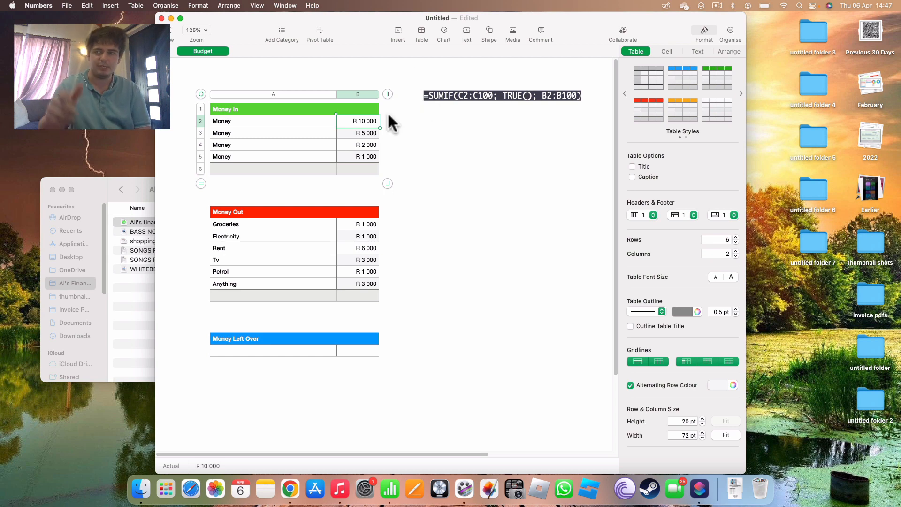
{"action": "left_click", "coordinate": [412, 185]}
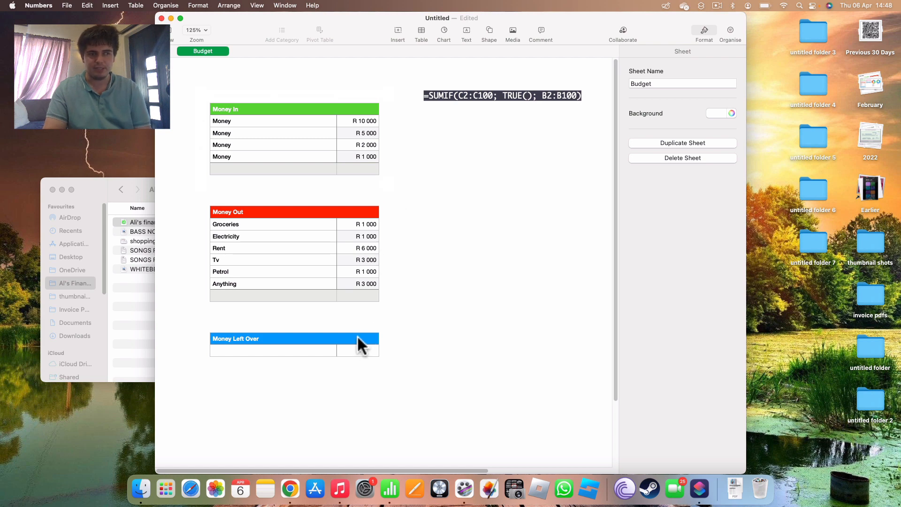
- Extend the Money In table to three columns by adding column C after the amounts
{"action": "left_click", "coordinate": [367, 109]}
{"action": "left_click_drag", "start_coordinate": [388, 93], "coordinate": [433, 92]}
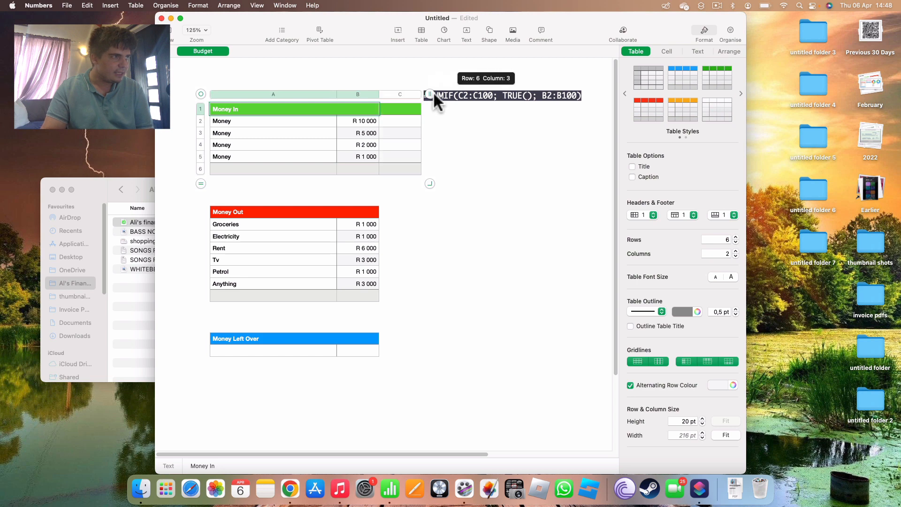
- Move the text box holding the SUMIF formula clear of the Money In table's new column
{"action": "left_click", "coordinate": [392, 123]}
{"action": "left_click", "coordinate": [472, 95]}
{"action": "left_click_drag", "start_coordinate": [472, 94], "coordinate": [508, 94]}
{"action": "left_click", "coordinate": [489, 110]}
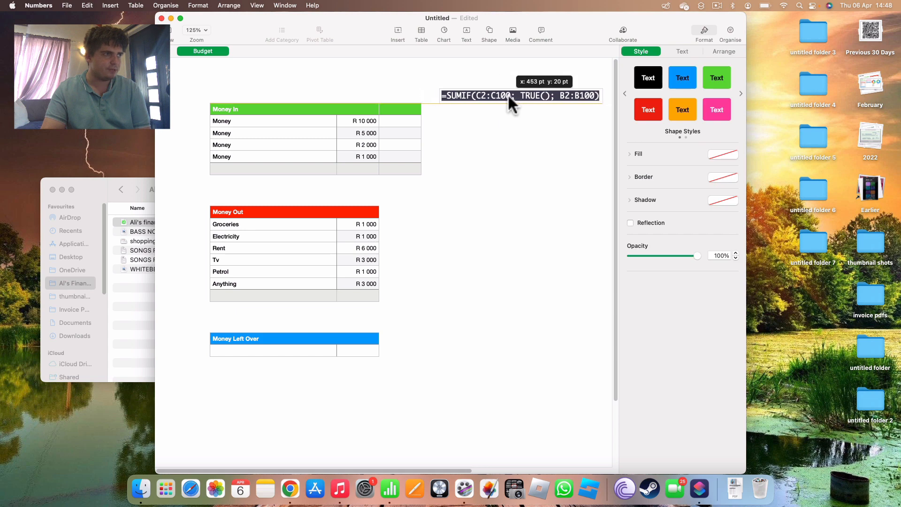
- Format cells C2:C5 of the Money In table as tickboxes
{"action": "left_click", "coordinate": [402, 125]}
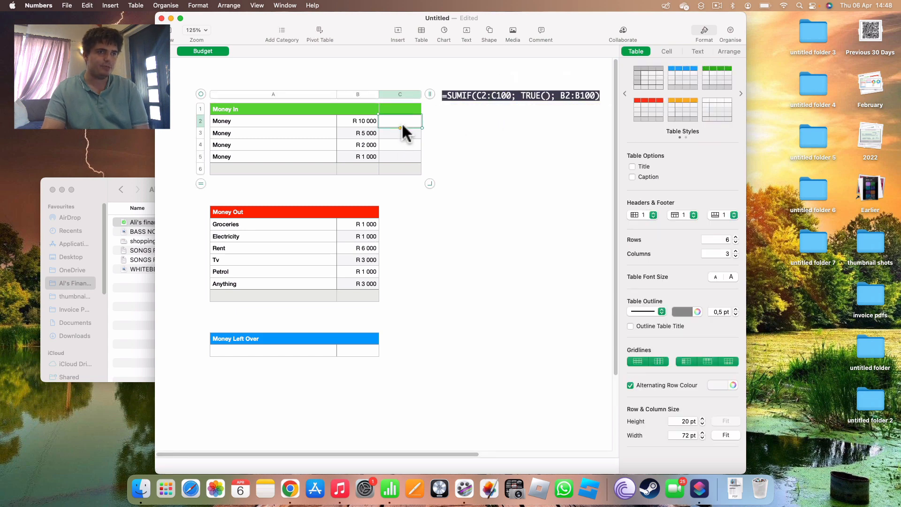
{"action": "left_click_drag", "start_coordinate": [422, 127], "coordinate": [419, 162]}
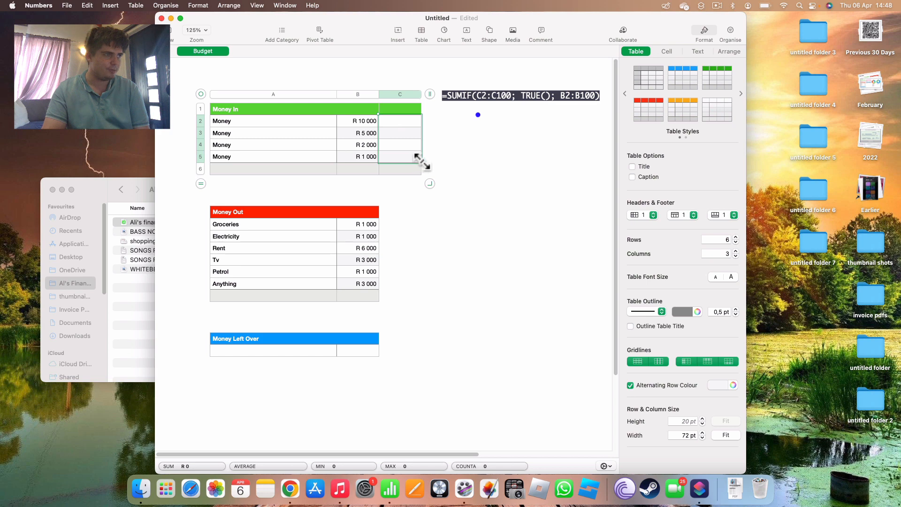
{"action": "left_click", "coordinate": [663, 49]}
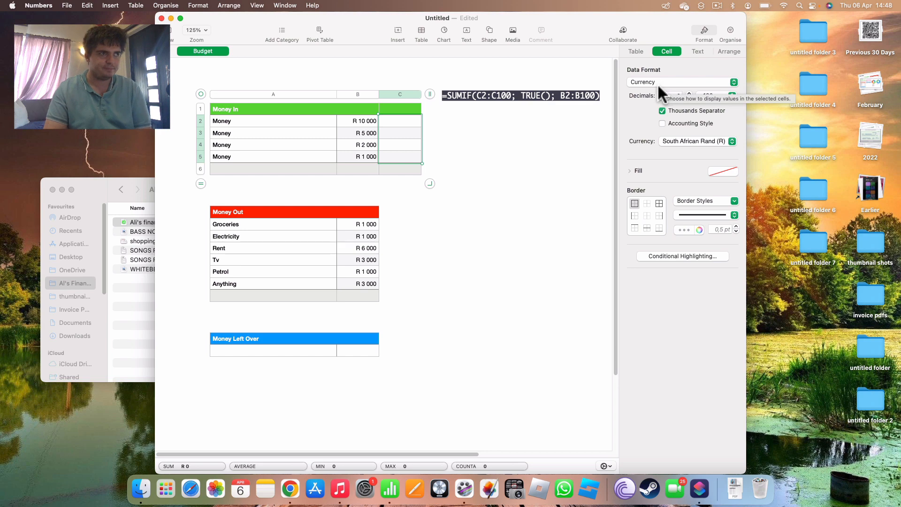
{"action": "left_click", "coordinate": [668, 82]}
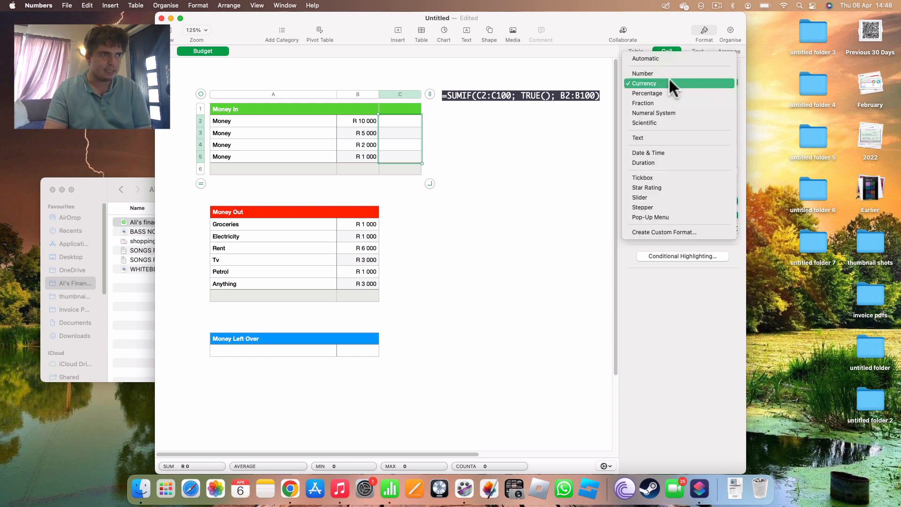
{"action": "left_click", "coordinate": [669, 81]}
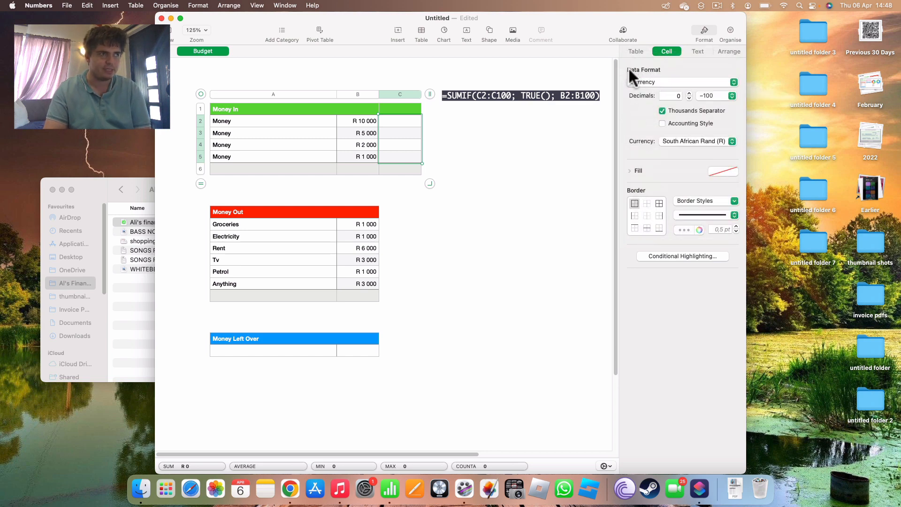
{"action": "left_click", "coordinate": [653, 82]}
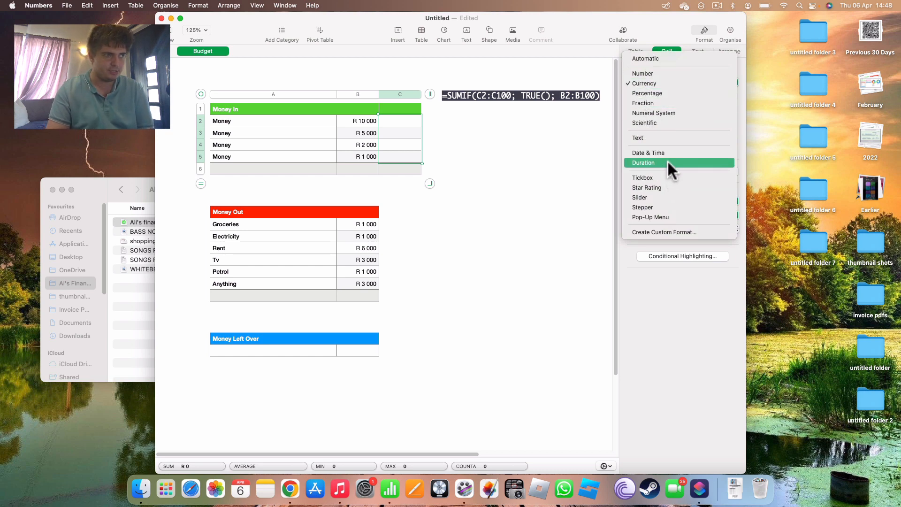
{"action": "left_click", "coordinate": [666, 177]}
{"action": "left_click", "coordinate": [478, 216]}
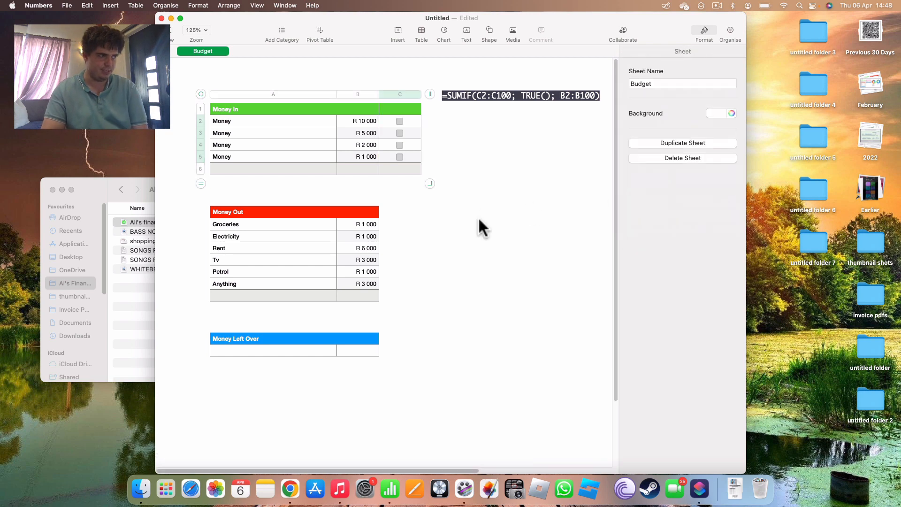
- Try out the tickboxes in C2 and C3 of Money In by ticking and clearing both
{"action": "left_click", "coordinate": [398, 120]}
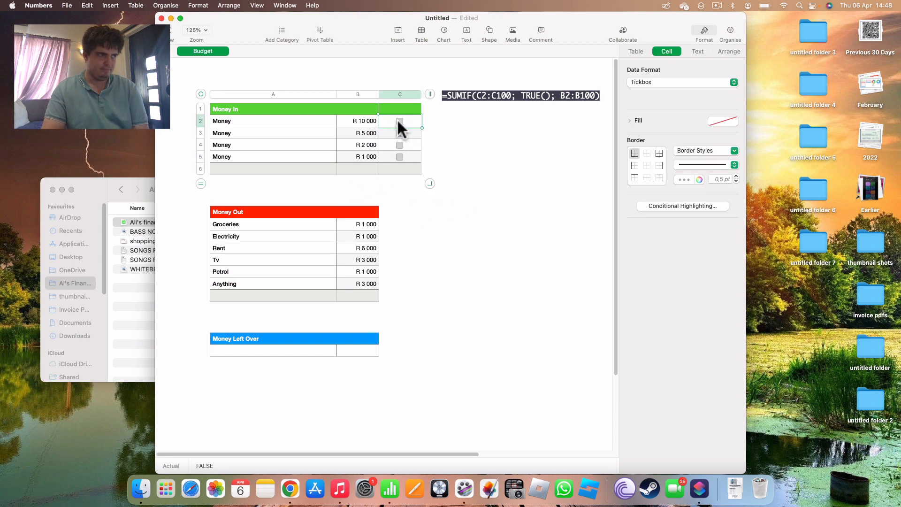
{"action": "left_click", "coordinate": [399, 121]}
{"action": "left_click", "coordinate": [400, 133]}
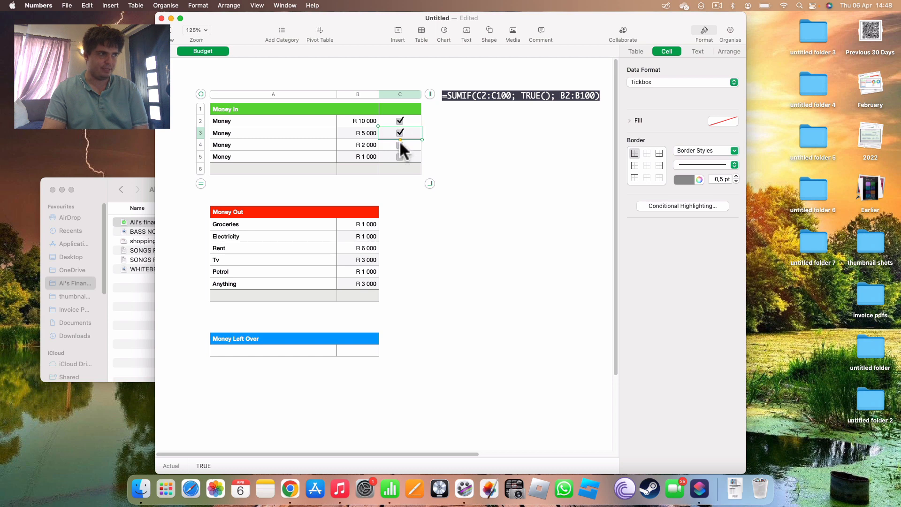
{"action": "left_click", "coordinate": [400, 133]}
{"action": "left_click", "coordinate": [400, 121]}
- Extend the Money Out table to three columns by adding column C after the amounts
{"action": "left_click", "coordinate": [367, 208]}
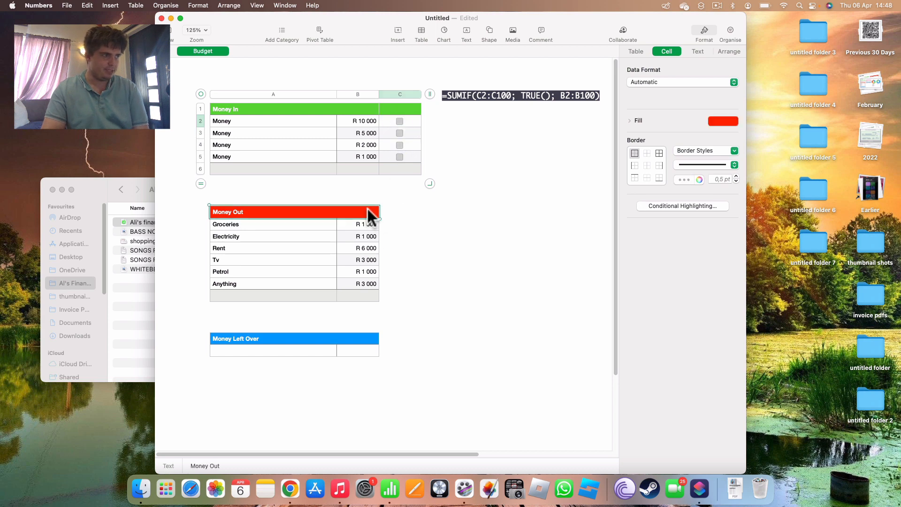
{"action": "mouse_move", "coordinate": [385, 196]}
{"action": "left_mouse_down"}
{"action": "mouse_move", "coordinate": [425, 196]}
{"action": "mouse_move", "coordinate": [405, 285]}
{"action": "left_mouse_up"}
{"action": "left_click", "coordinate": [406, 225]}
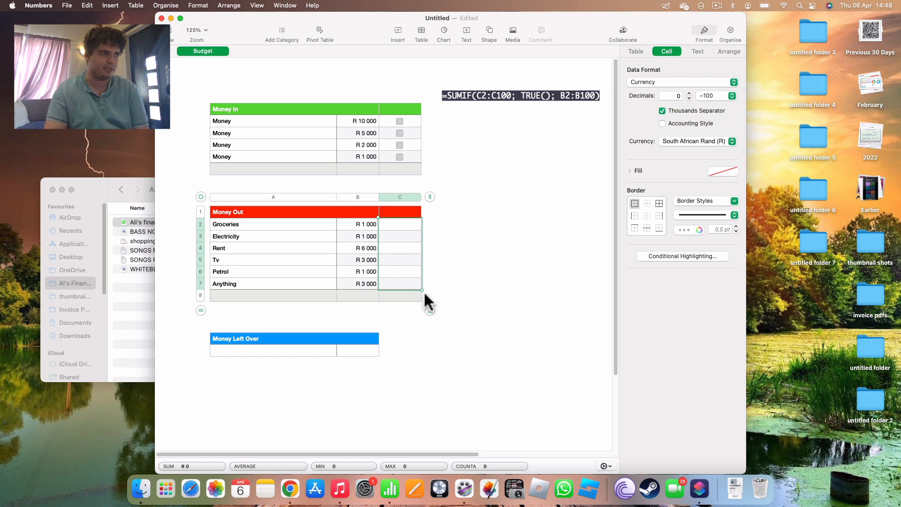
- Format cells C2:C7 of the Money Out table as tickboxes
{"action": "left_click", "coordinate": [403, 169]}
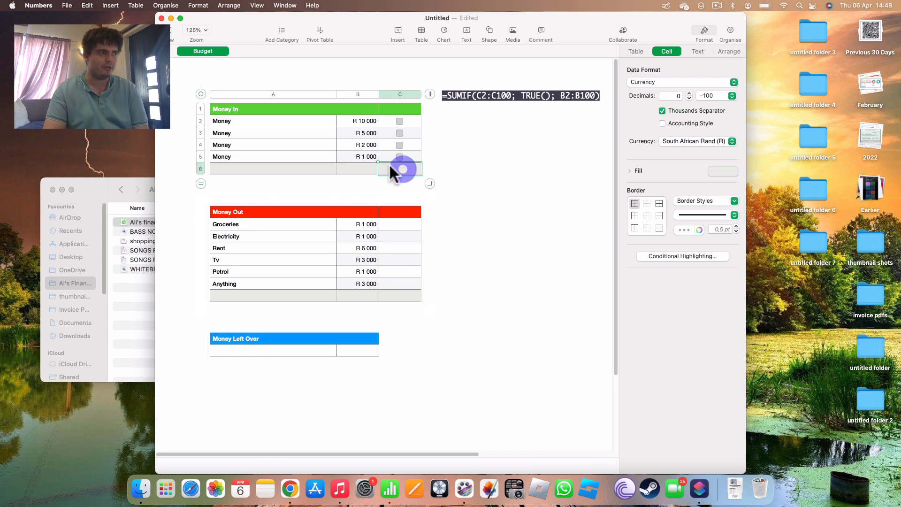
{"action": "left_click_drag", "start_coordinate": [398, 292], "coordinate": [402, 285]}
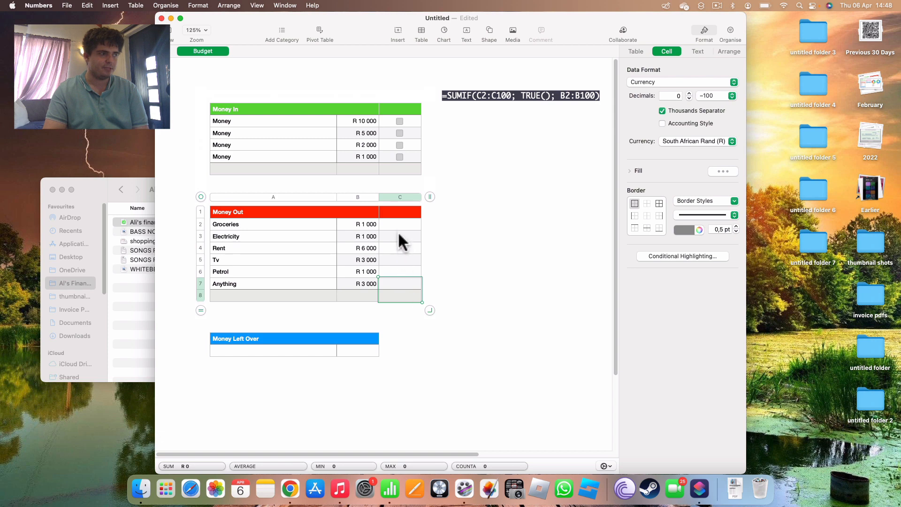
{"action": "left_click_drag", "start_coordinate": [400, 213], "coordinate": [414, 277]}
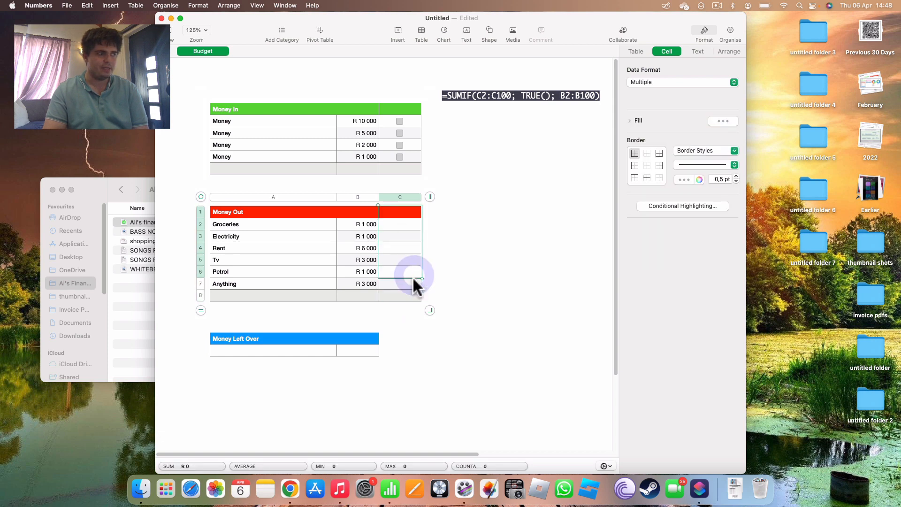
{"action": "left_click", "coordinate": [413, 282]}
{"action": "left_click_drag", "start_coordinate": [405, 223], "coordinate": [410, 286]}
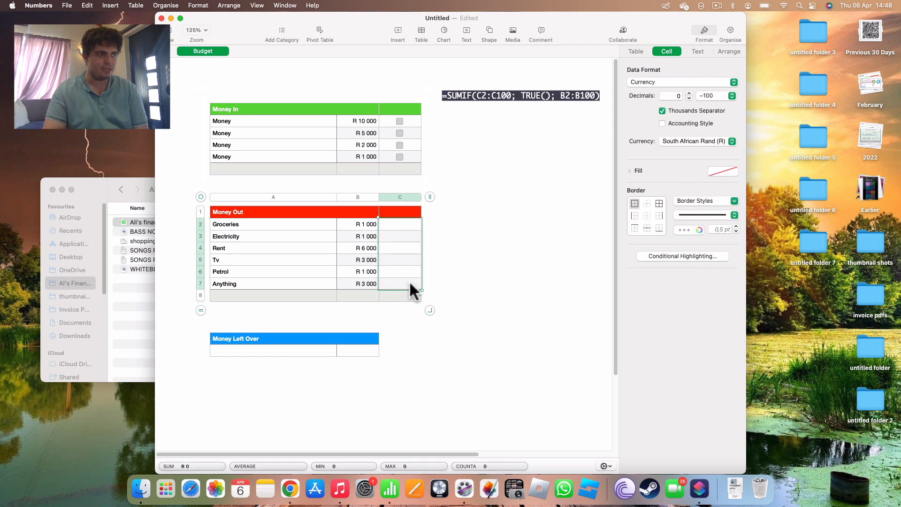
{"action": "left_click", "coordinate": [685, 82]}
{"action": "left_click", "coordinate": [685, 74]}
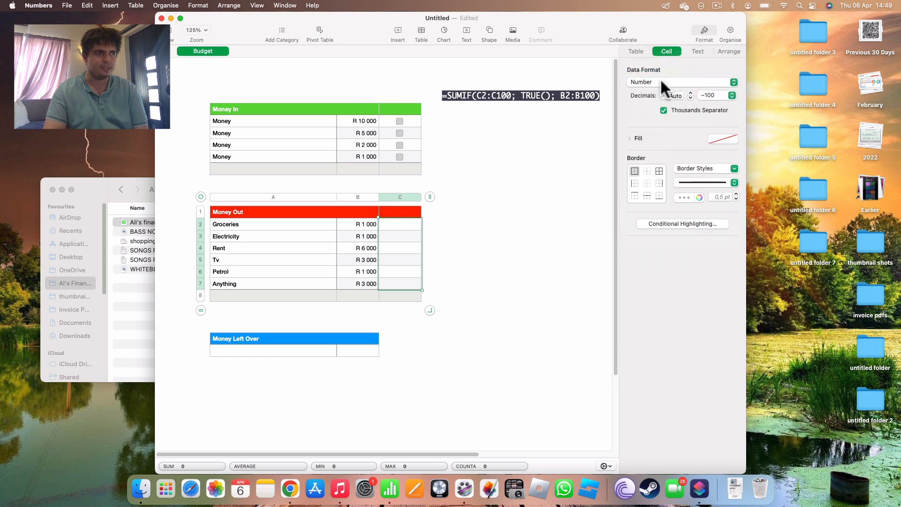
{"action": "left_click", "coordinate": [657, 80]}
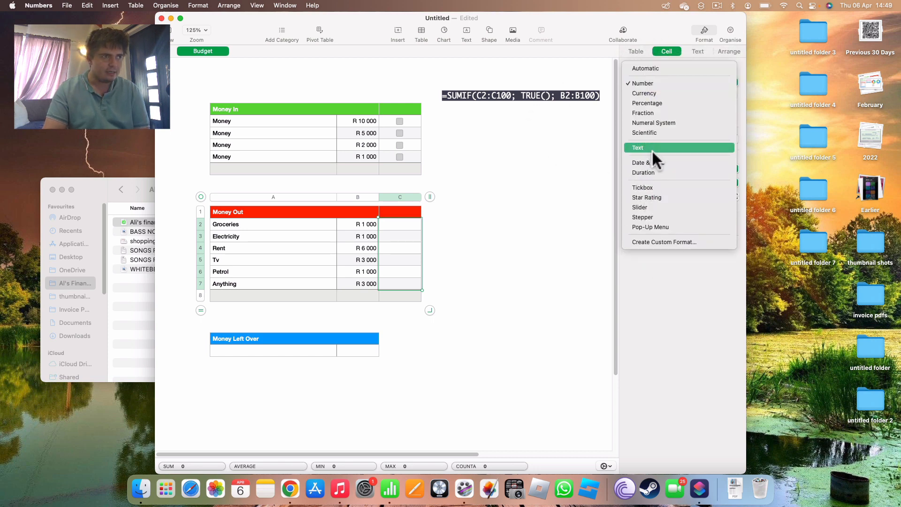
{"action": "left_click", "coordinate": [655, 187]}
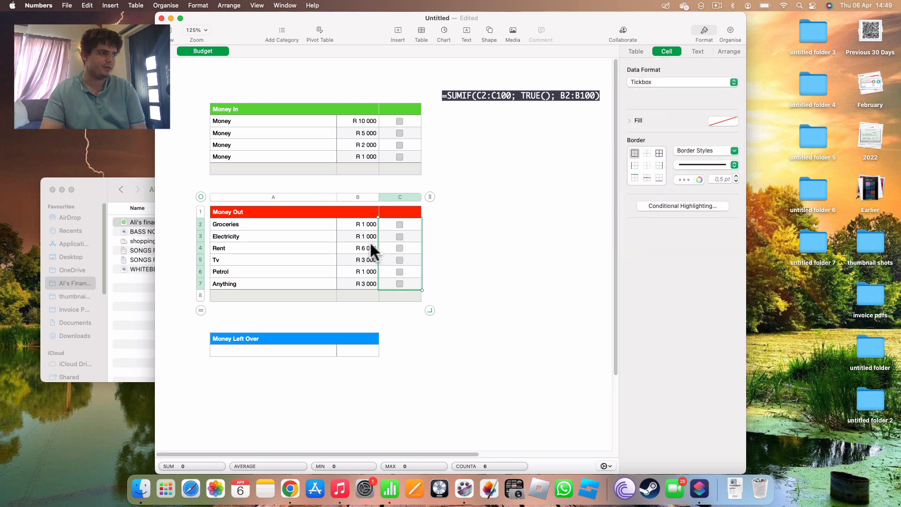
{"action": "left_click", "coordinate": [545, 255]}
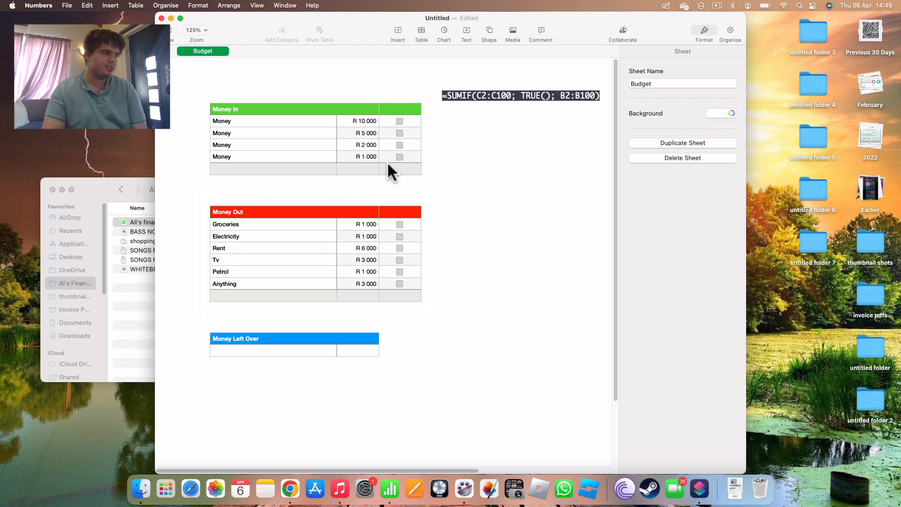
- Copy the formula =SUMIF(C2:C100; TRUE(); B2:B100) from the text box beside the tables
{"action": "left_click", "coordinate": [502, 92]}
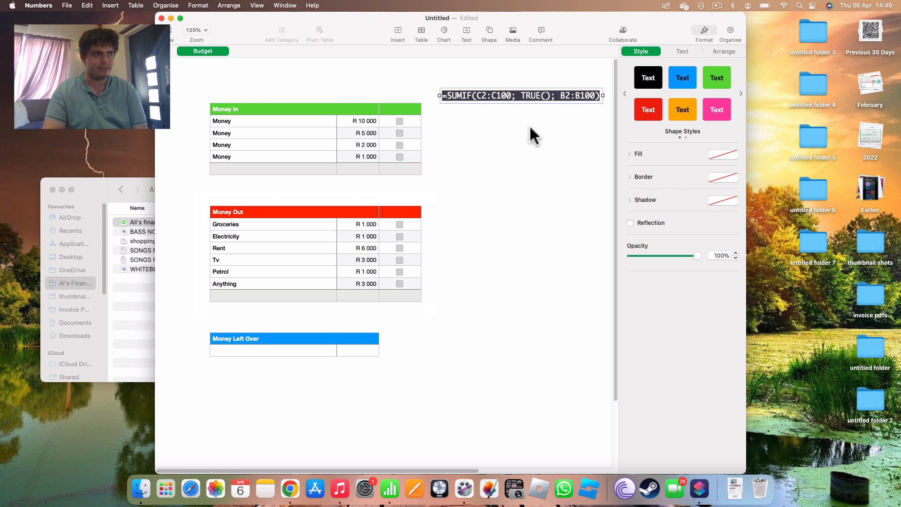
{"action": "left_click", "coordinate": [525, 94]}
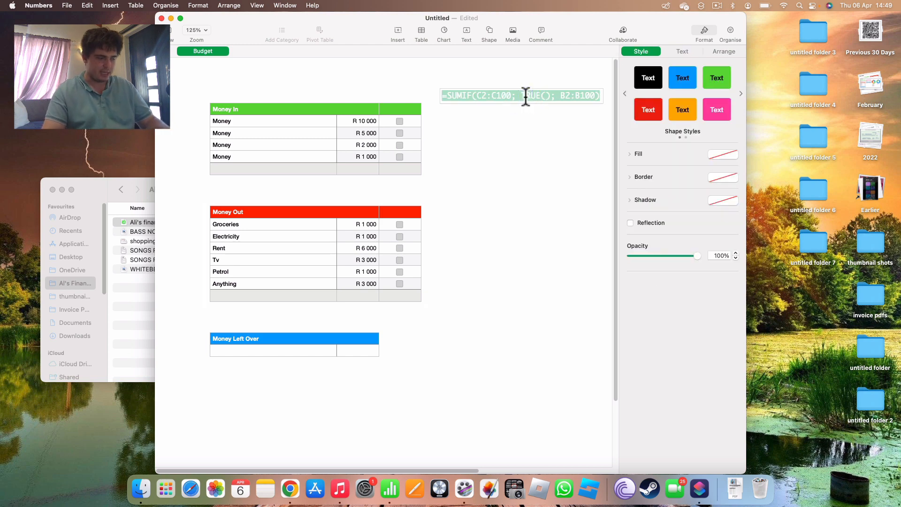
{"action": "key", "text": "super+c"}
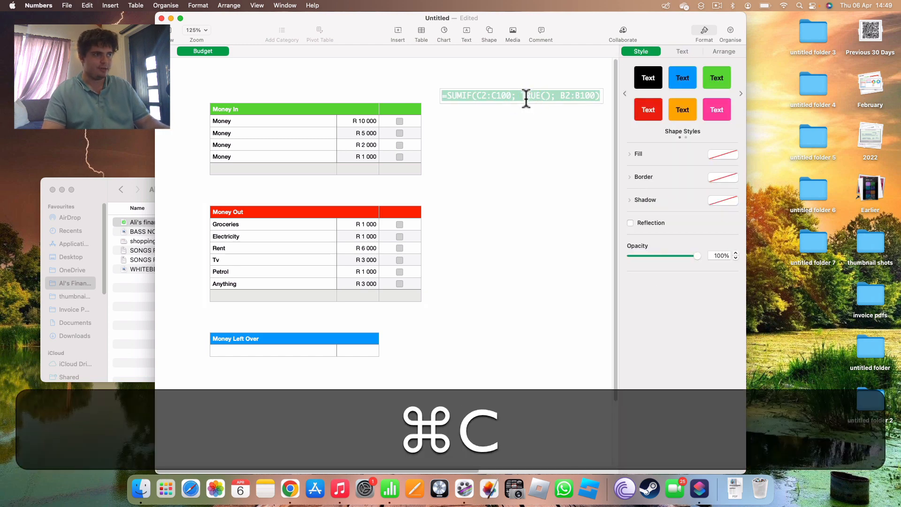
{"action": "right_click", "coordinate": [527, 97]}
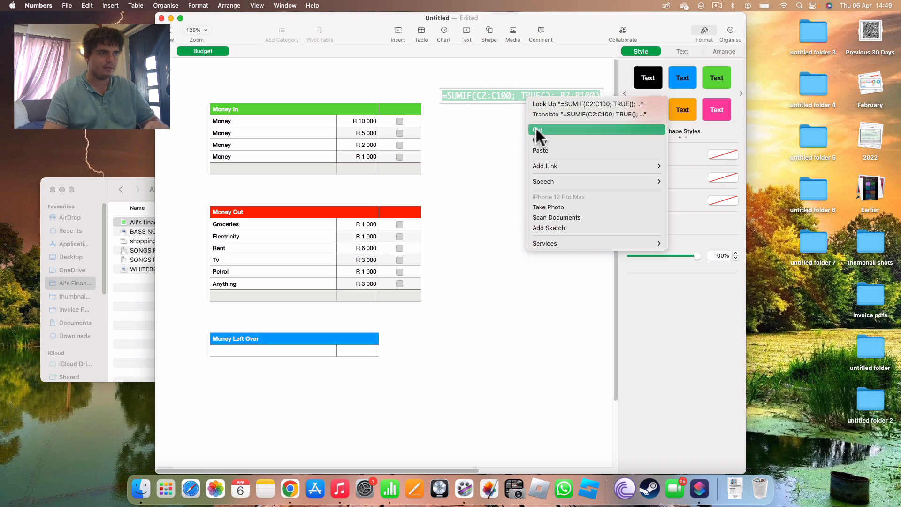
{"action": "left_click", "coordinate": [541, 140]}
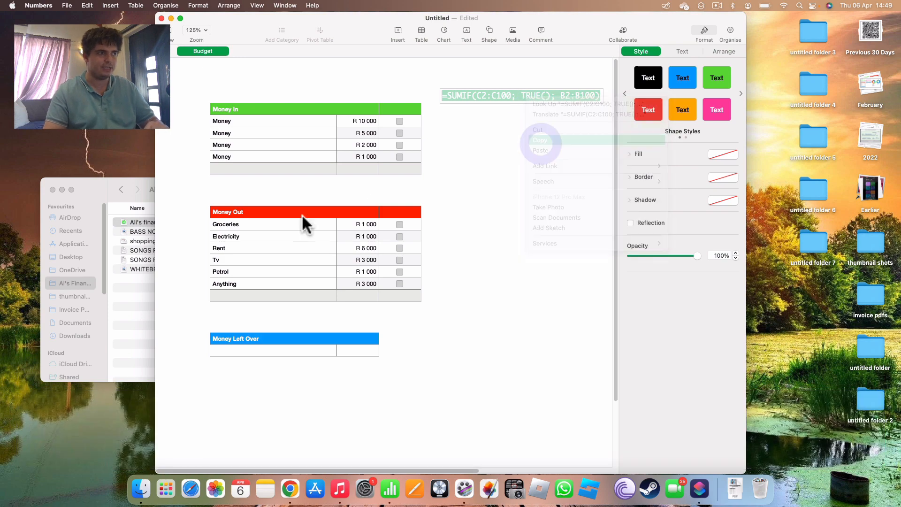
- Paste the copied SUMIF formula as text into footer cell B6 of the Money In table
{"action": "left_click", "coordinate": [365, 296]}
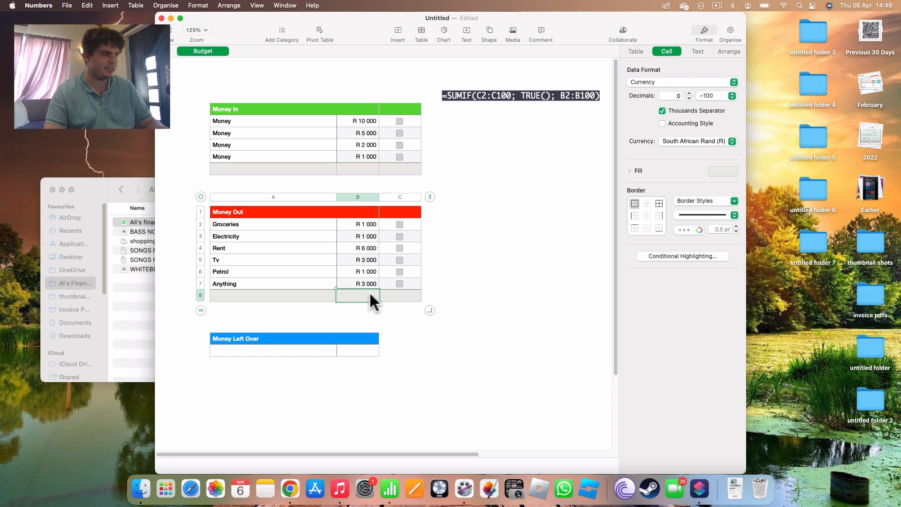
{"action": "left_click", "coordinate": [370, 166]}
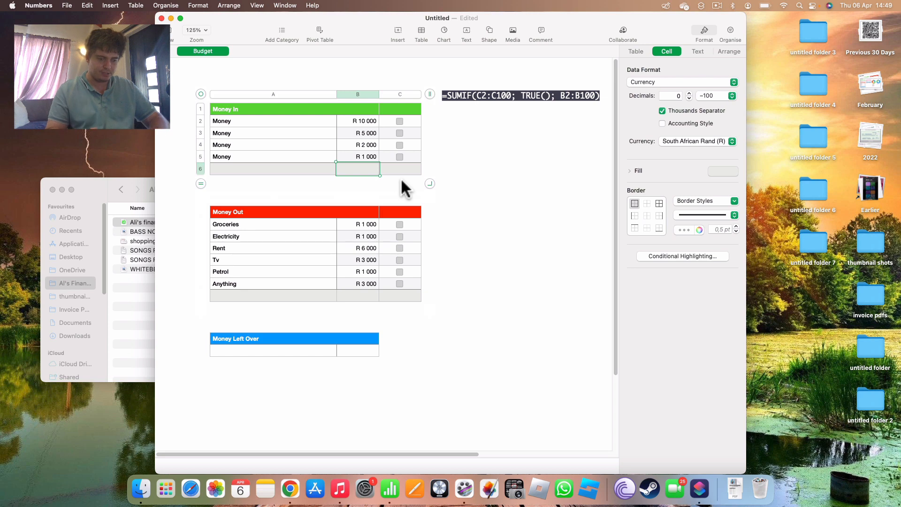
{"action": "type", "text": "="}
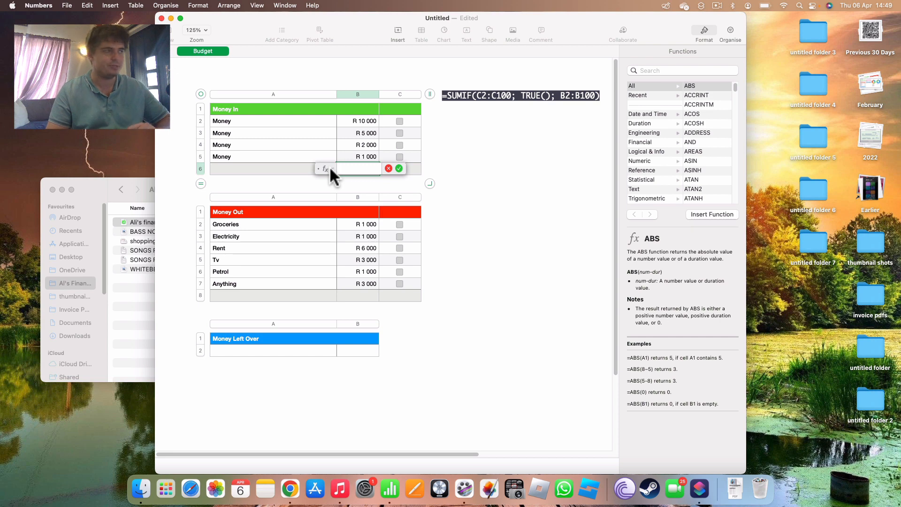
{"action": "left_click", "coordinate": [331, 168]}
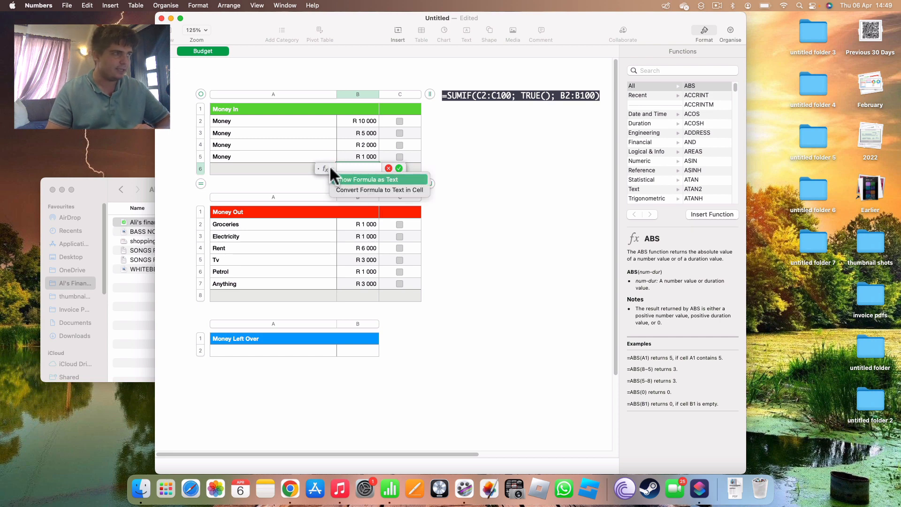
{"action": "left_click", "coordinate": [346, 186]}
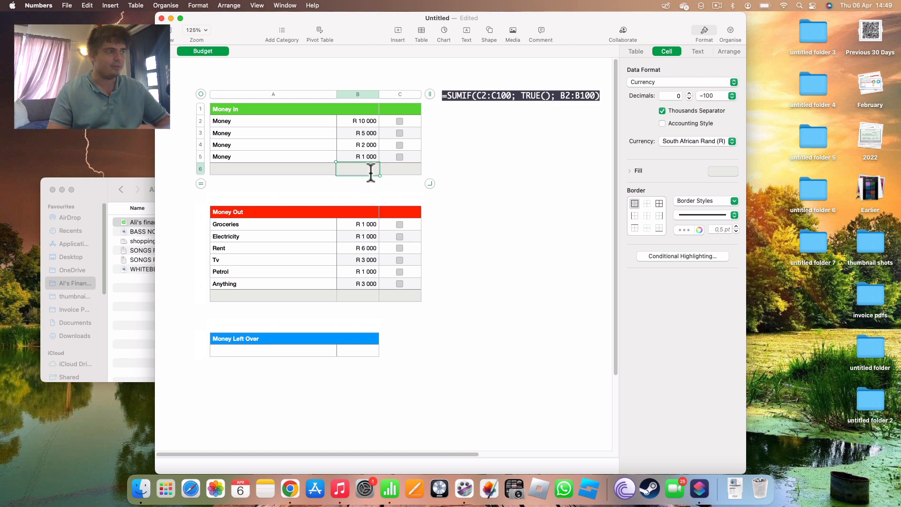
{"action": "right_click", "coordinate": [364, 170]}
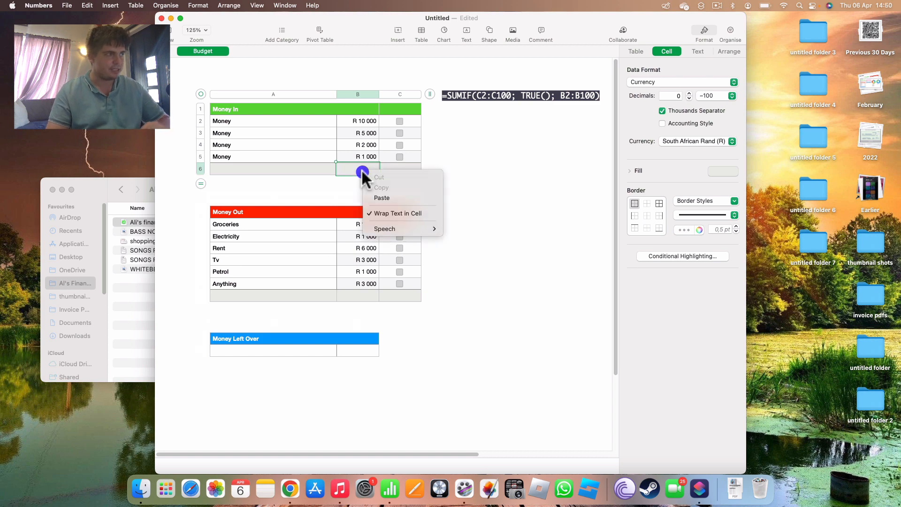
{"action": "left_click", "coordinate": [381, 198]}
- Point the SUMIF formula in the Money In footer cell B6 at tickboxes C2:C5 and amounts B2:B5, and accept it
{"action": "double_click", "coordinate": [372, 193]}
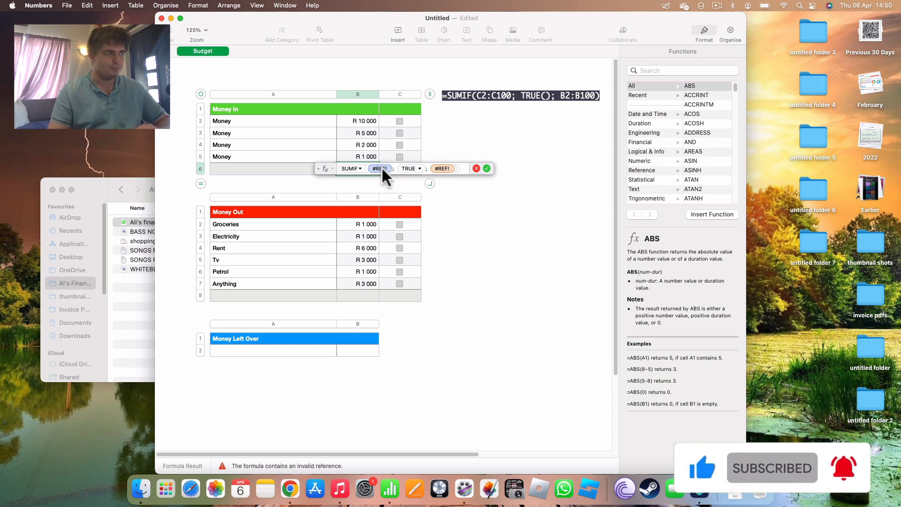
{"action": "left_click", "coordinate": [381, 168]}
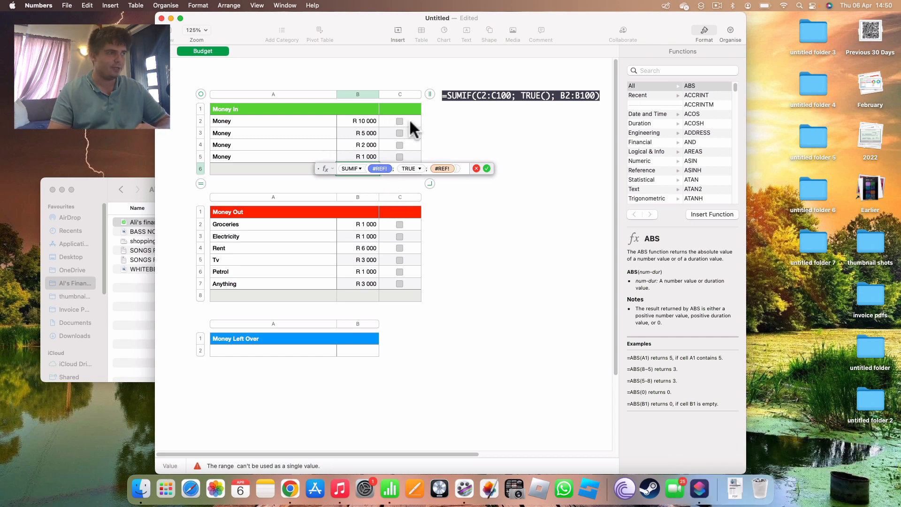
{"action": "left_click_drag", "start_coordinate": [410, 121], "coordinate": [414, 161]}
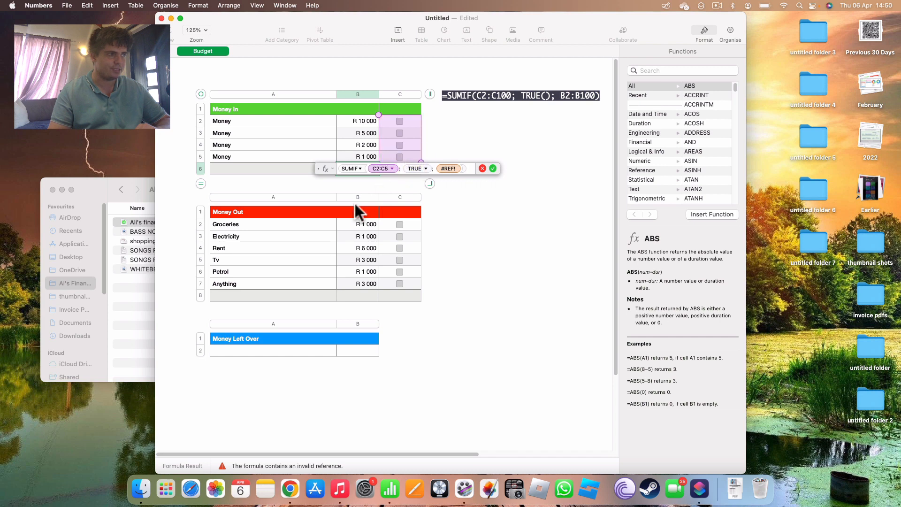
{"action": "left_click", "coordinate": [446, 169]}
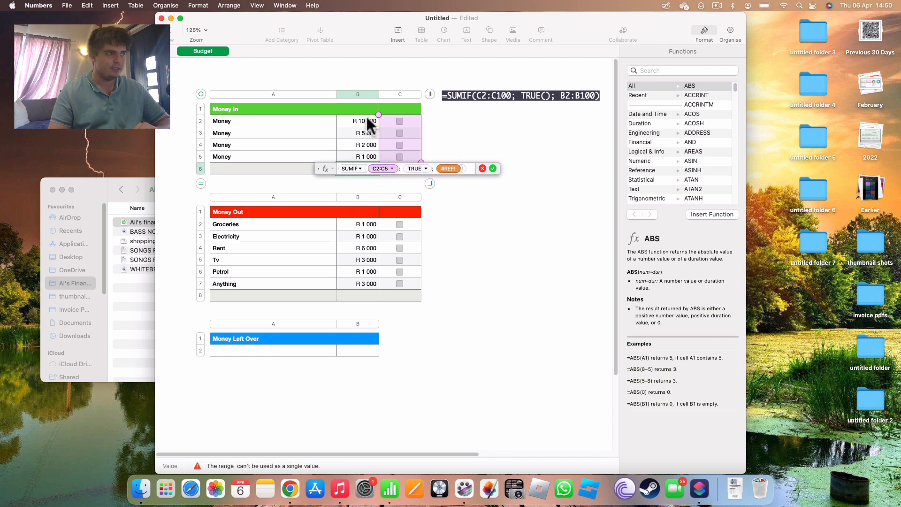
{"action": "left_click_drag", "start_coordinate": [365, 114], "coordinate": [374, 157]}
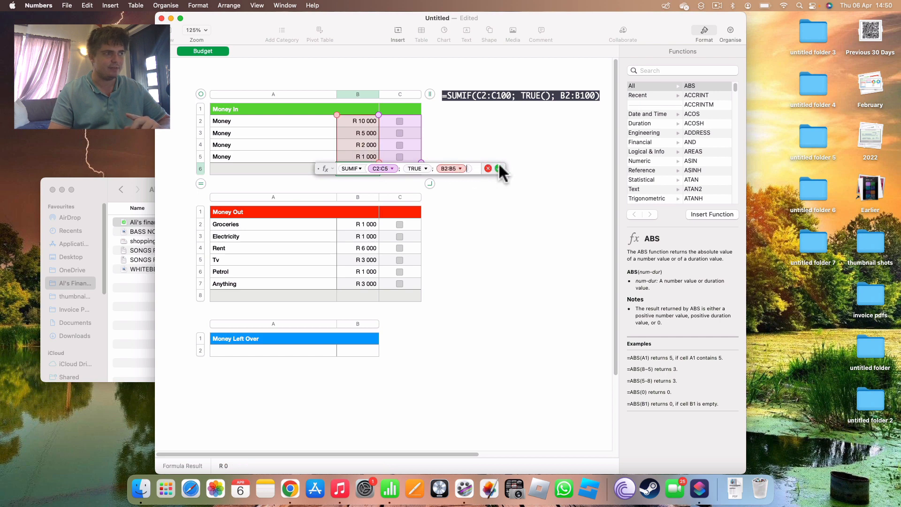
{"action": "left_click", "coordinate": [498, 168]}
{"action": "left_click", "coordinate": [487, 189]}
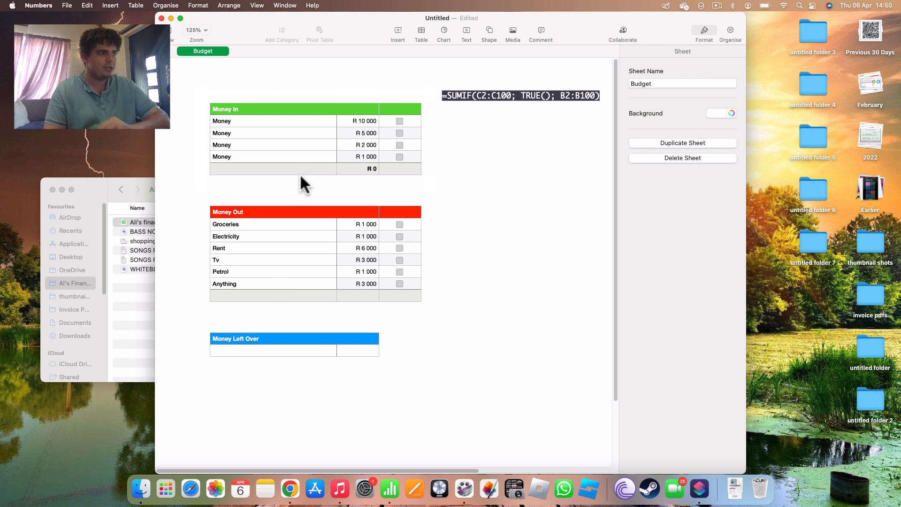
{"action": "left_click", "coordinate": [375, 168]}
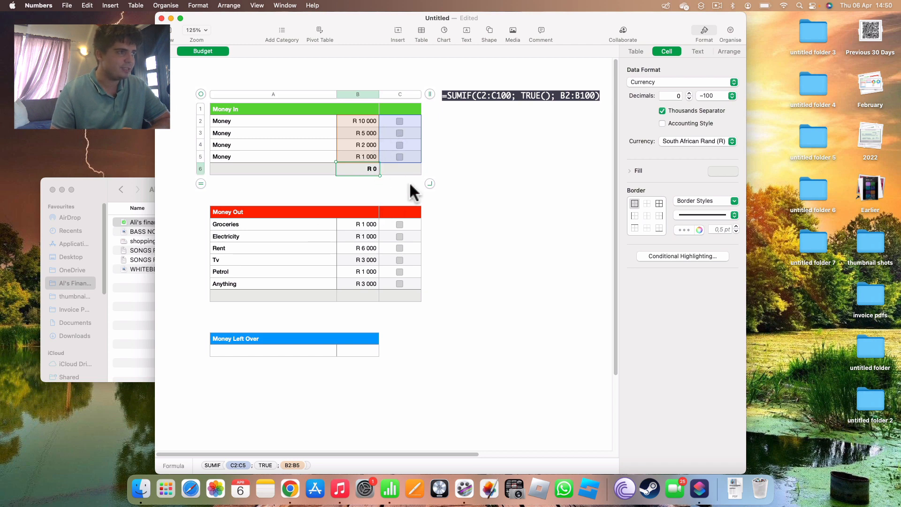
{"action": "left_click", "coordinate": [471, 155]}
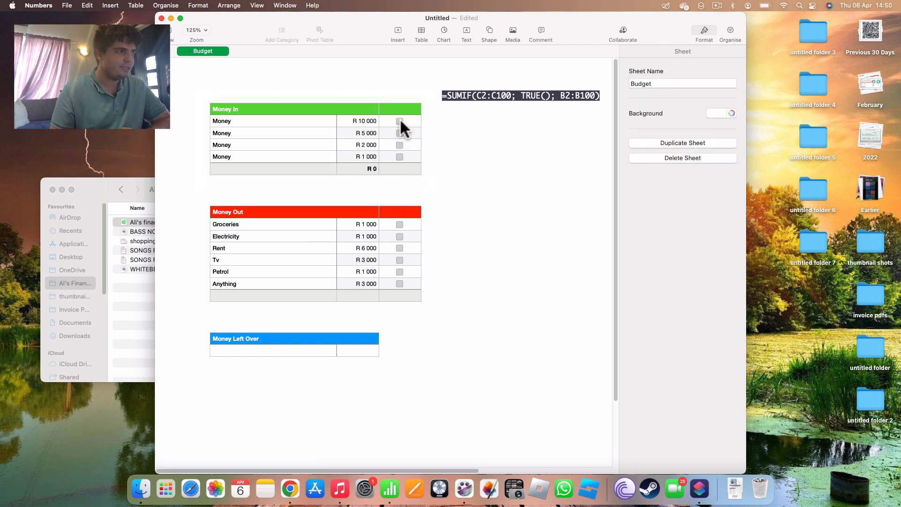
- Test the Money In total by ticking all four rows in C2:C5 and clearing them again
{"action": "left_click", "coordinate": [400, 121]}
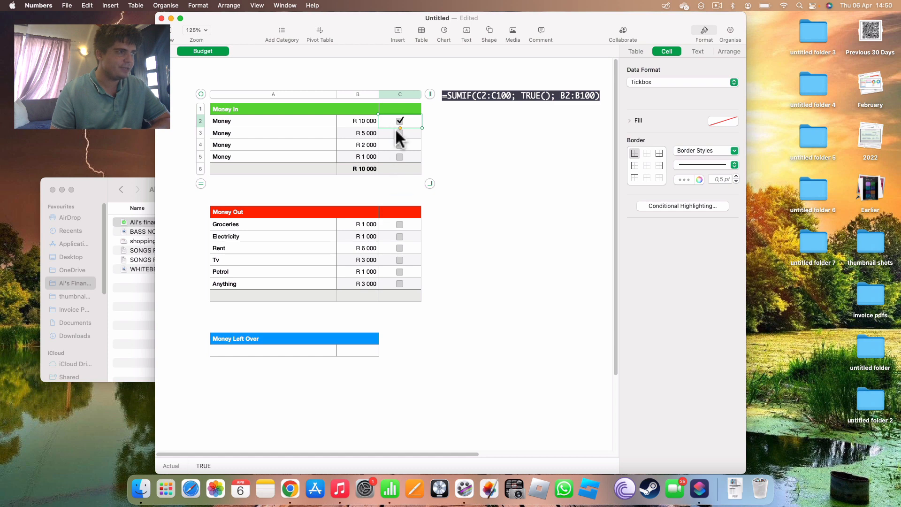
{"action": "left_click", "coordinate": [400, 134]}
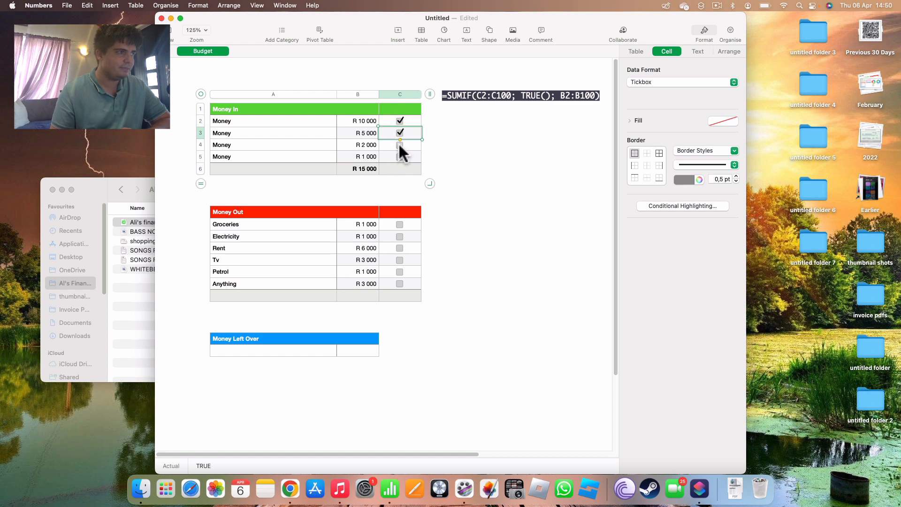
{"action": "left_click", "coordinate": [398, 144]}
{"action": "left_click", "coordinate": [401, 156]}
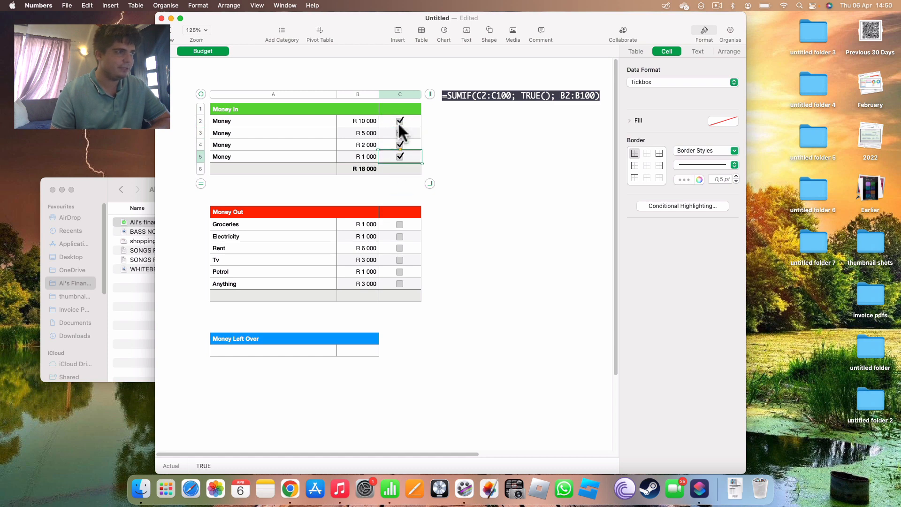
{"action": "left_click", "coordinate": [399, 155]}
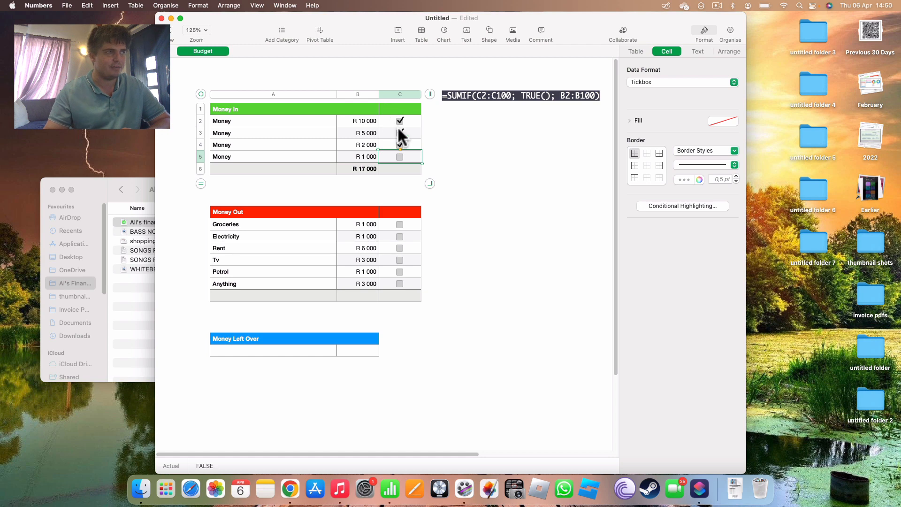
{"action": "left_click", "coordinate": [399, 132]}
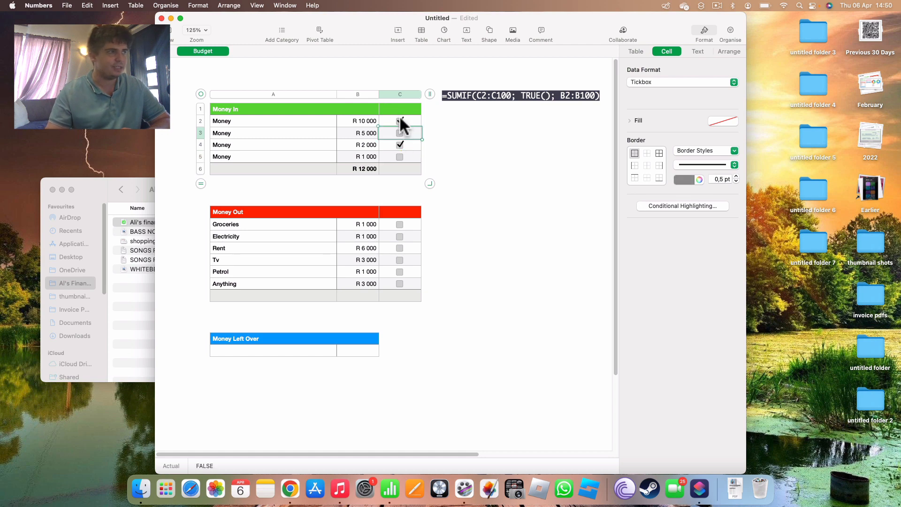
{"action": "left_click", "coordinate": [399, 120]}
{"action": "left_click", "coordinate": [399, 144]}
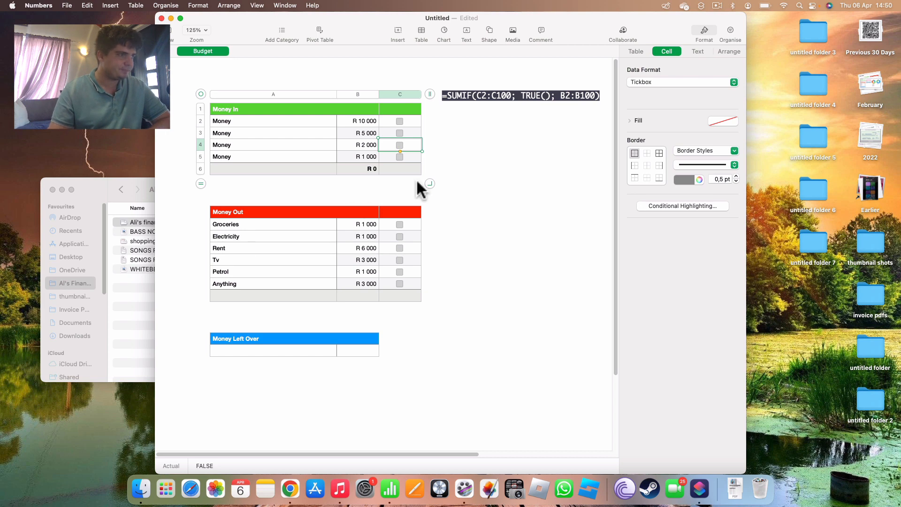
- Paste the copied formula =SUMIF(C2:C100; TRUE(); B2:B100) into footer cell B8 of the Money Out table
{"action": "left_click", "coordinate": [360, 296]}
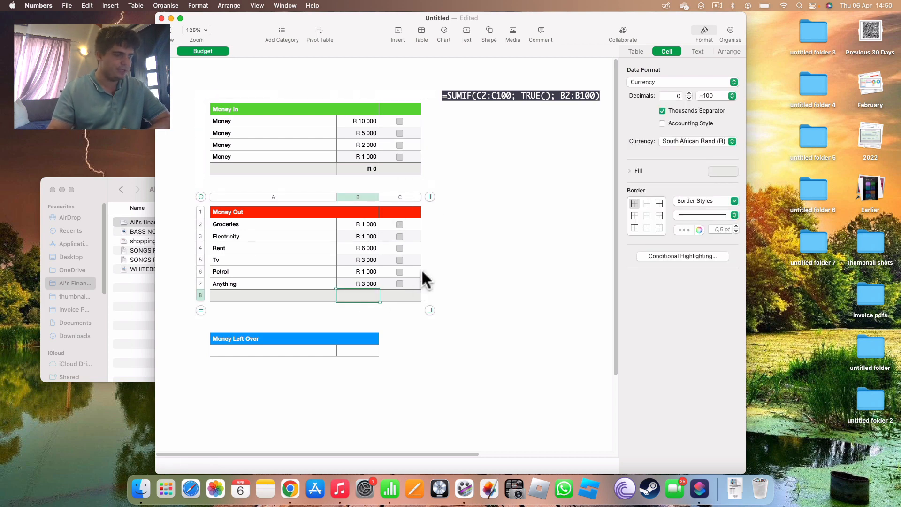
{"action": "key", "text": "equal"}
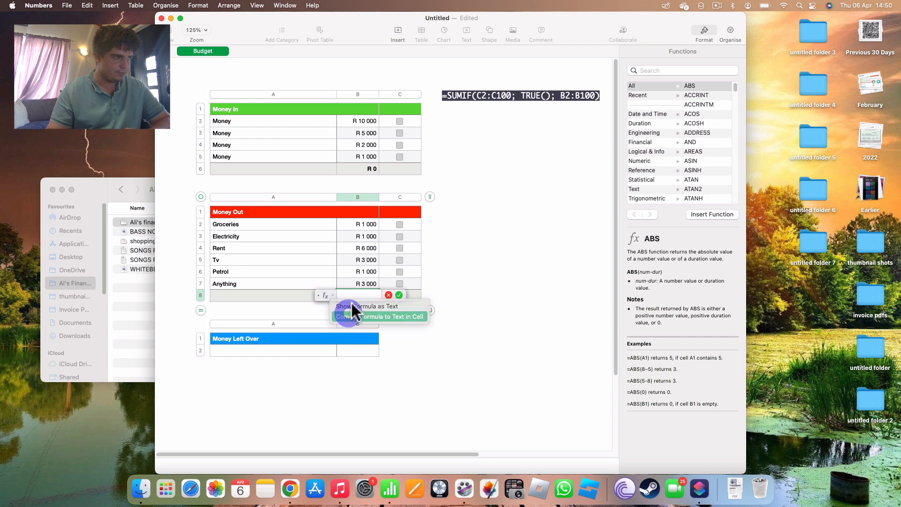
{"action": "key", "text": "BackSpace"}
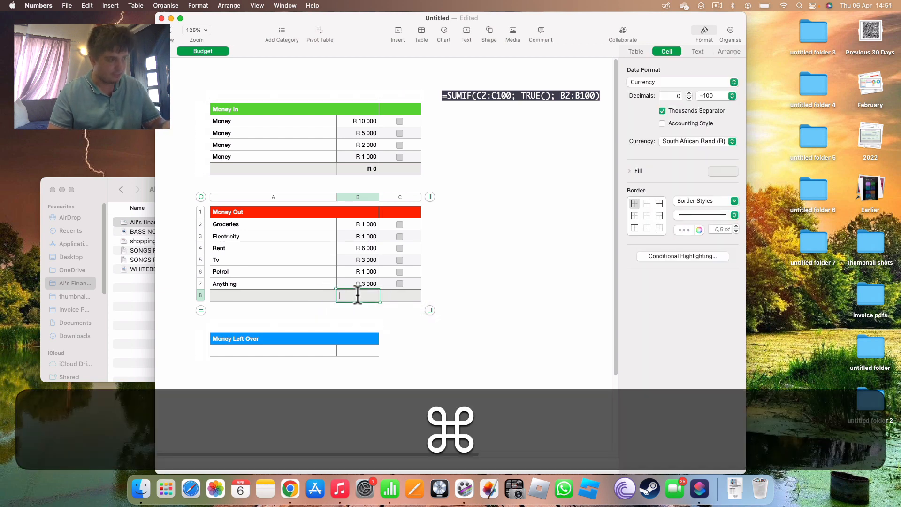
{"action": "type", "text": "=SUMIF(C2:C100; TRUE(); B2:B100)"}
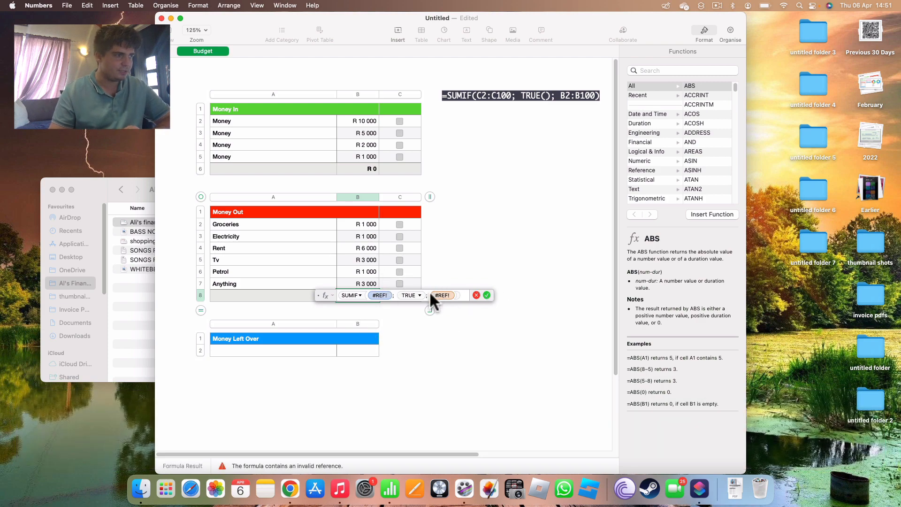
- Point the Money Out SUMIF formula at tickboxes C2:C7 and amounts B2:B7, and accept it
{"action": "left_click", "coordinate": [381, 294]}
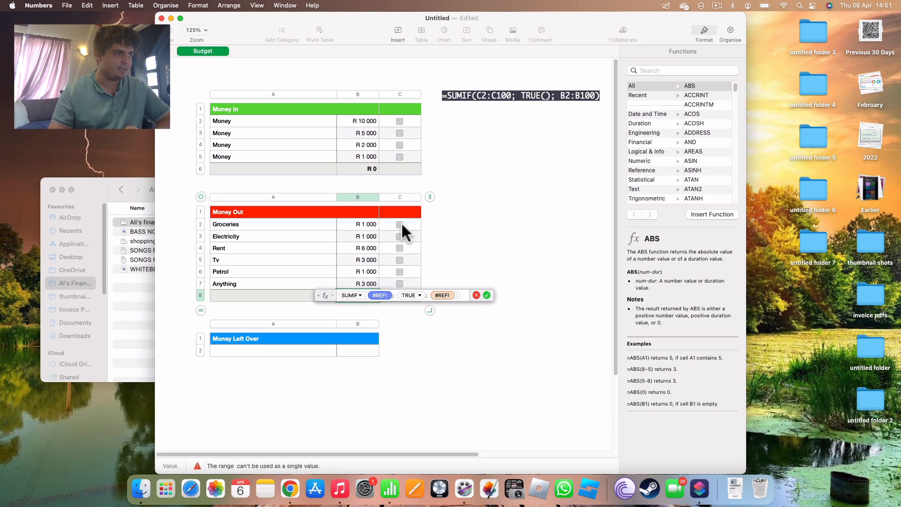
{"action": "left_click", "coordinate": [400, 224]}
{"action": "left_click_drag", "start_coordinate": [421, 230], "coordinate": [419, 290]}
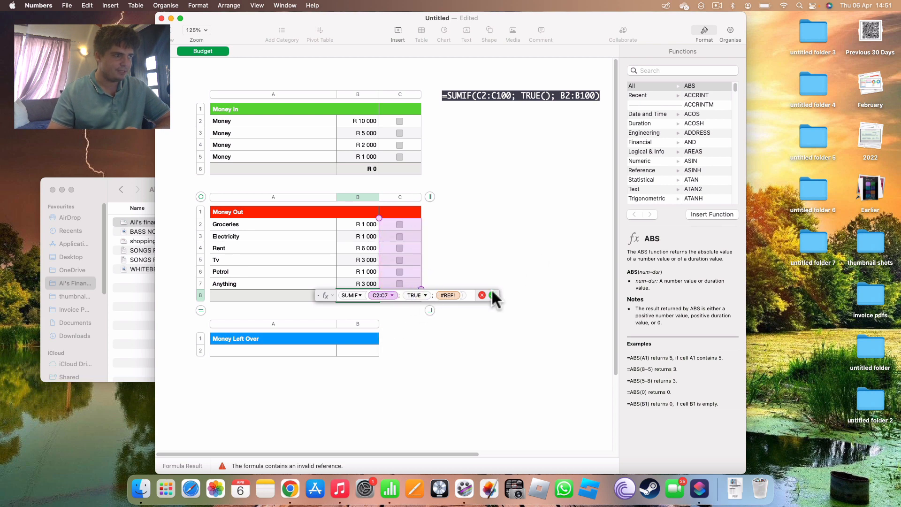
{"action": "left_click", "coordinate": [447, 296]}
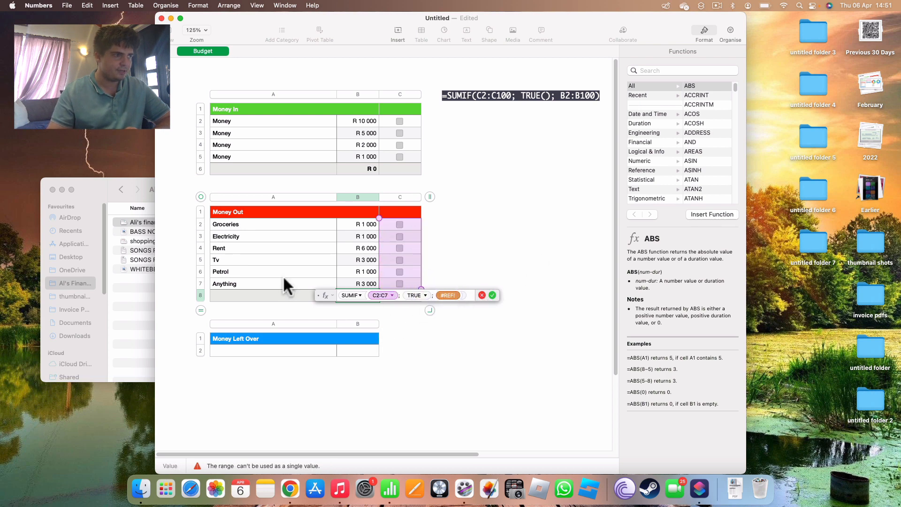
{"action": "left_click", "coordinate": [357, 228]}
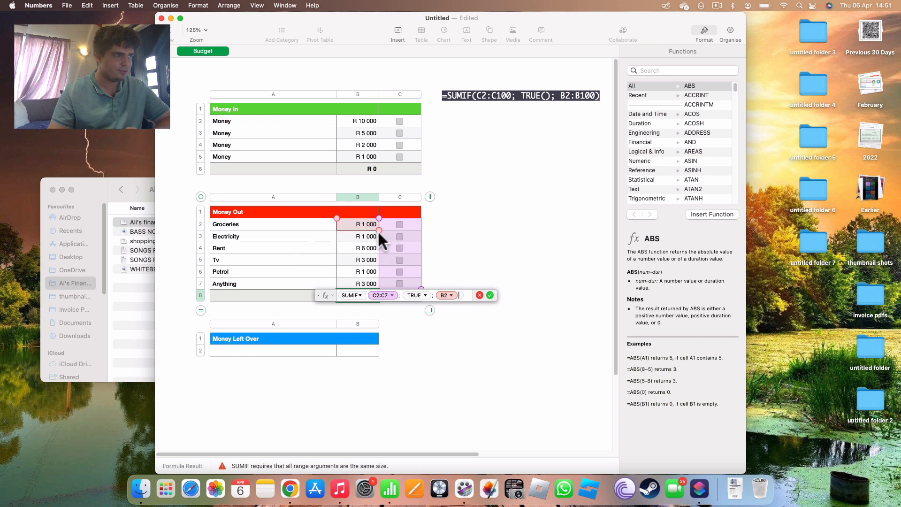
{"action": "left_click_drag", "start_coordinate": [378, 241], "coordinate": [378, 287]}
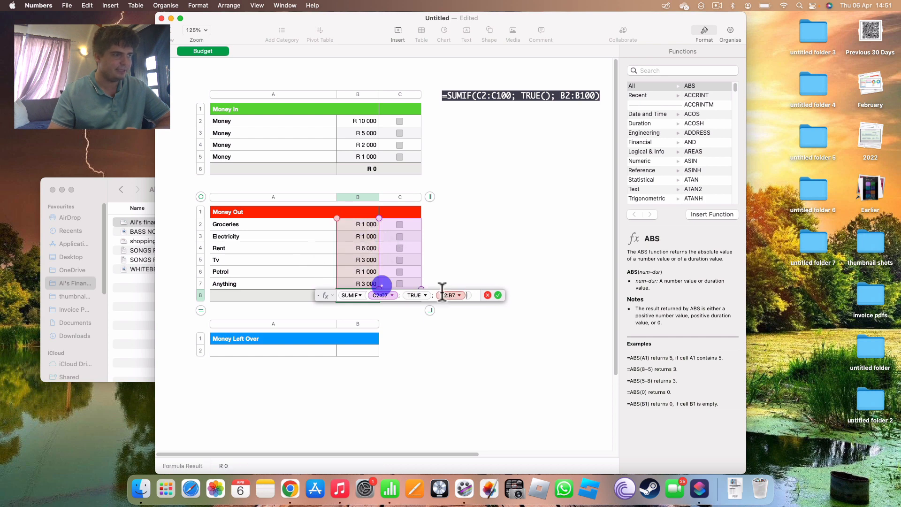
{"action": "left_click", "coordinate": [499, 294]}
{"action": "left_click", "coordinate": [446, 338]}
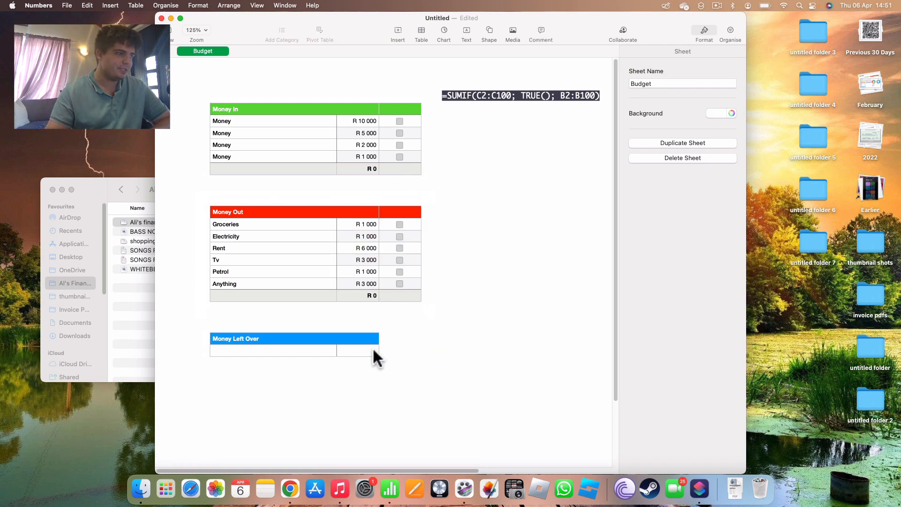
- Enter a SUM formula in cell B2 of the Money Left Over table that subtracts the Money Out total from the Money In total
{"action": "left_click", "coordinate": [355, 350]}
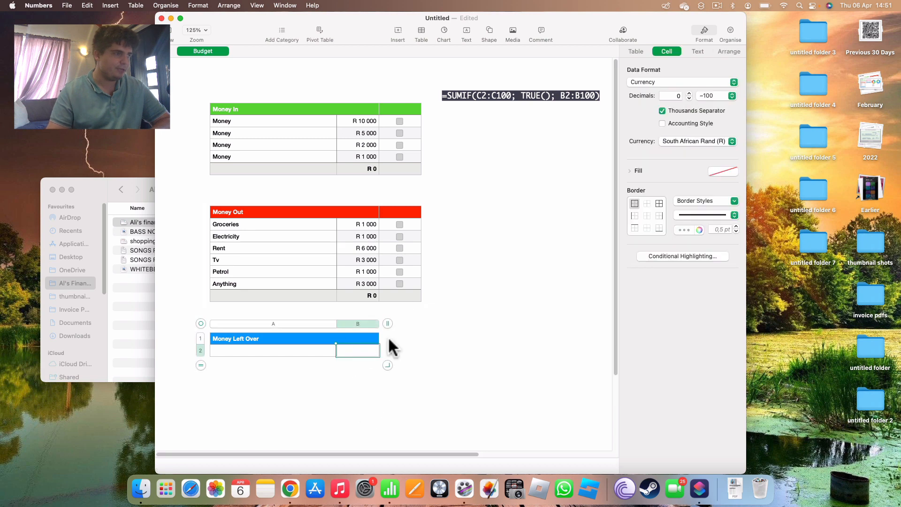
{"action": "type", "text": "="}
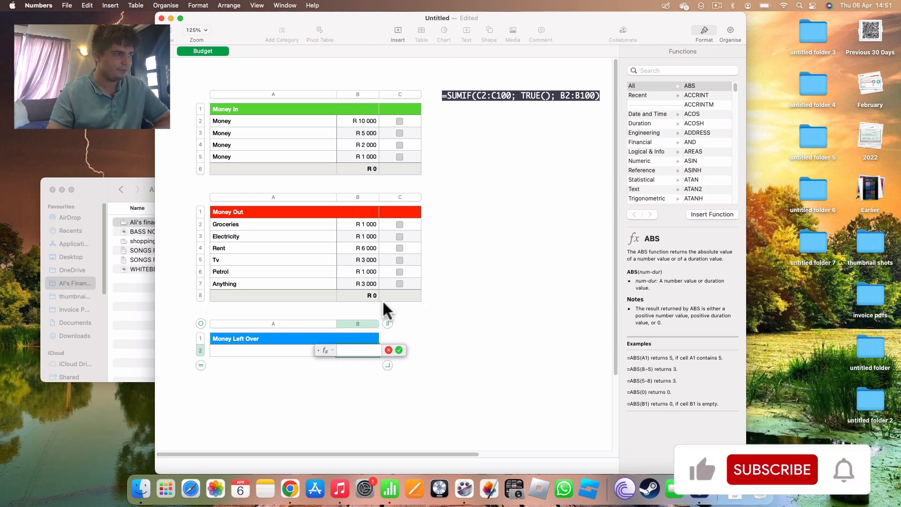
{"action": "left_click", "coordinate": [389, 350]}
{"action": "left_click", "coordinate": [395, 32]}
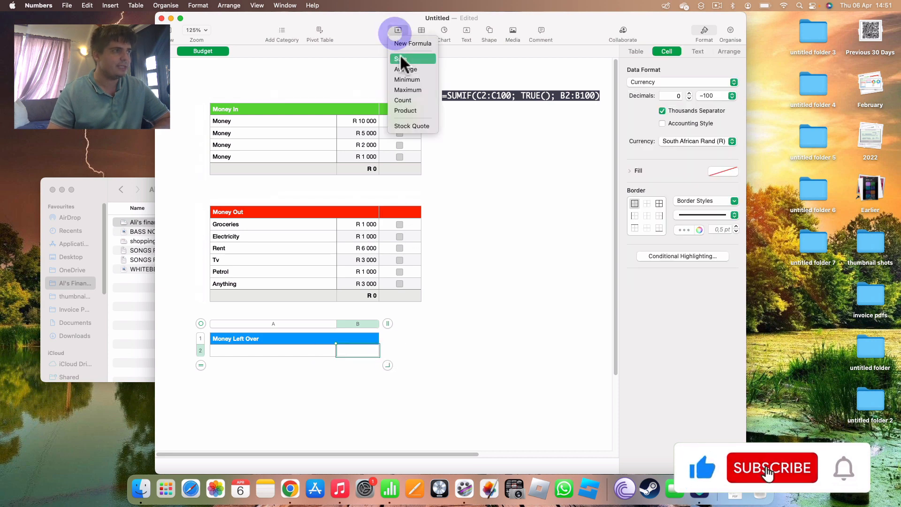
{"action": "left_click", "coordinate": [403, 57]}
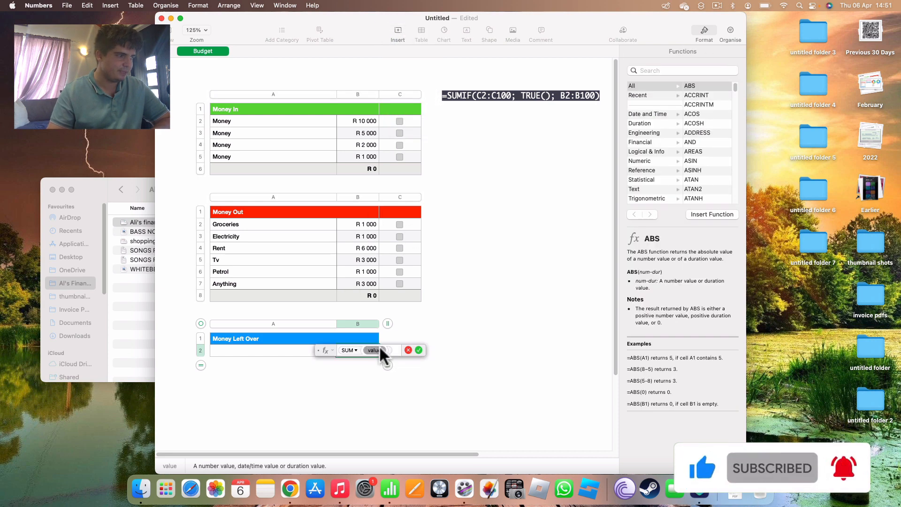
{"action": "left_click", "coordinate": [363, 169]}
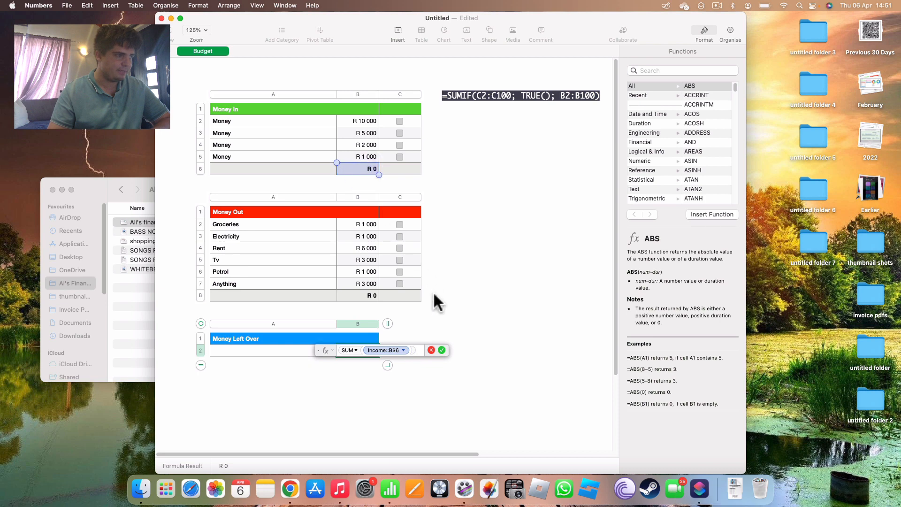
{"action": "type", "text": "-"}
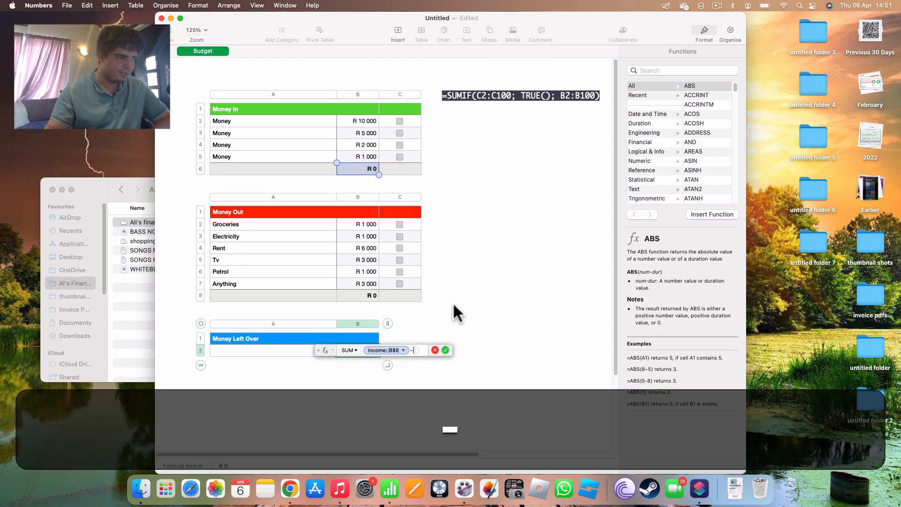
{"action": "left_click", "coordinate": [372, 294]}
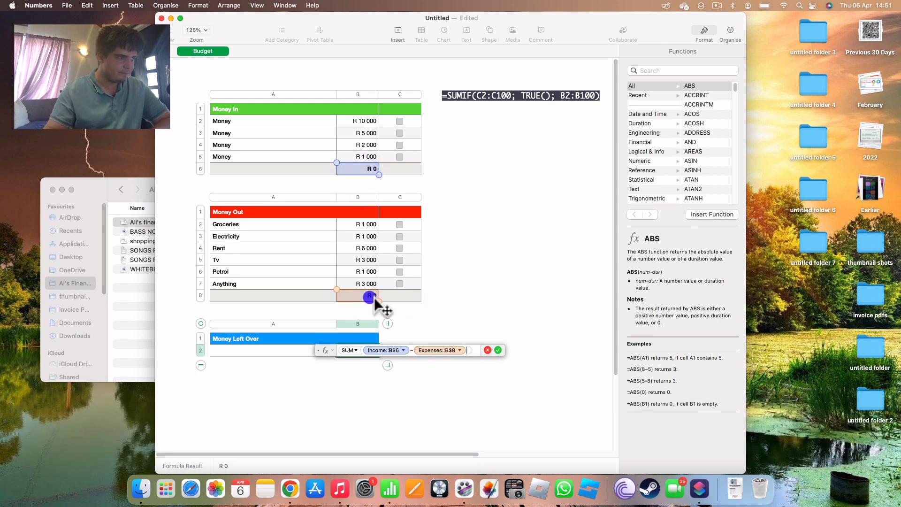
{"action": "left_click", "coordinate": [493, 350]}
- Test the Money Left Over formula by ticking the R 10 000 Money In row and Rent, and switching the Tv tickbox on and off
{"action": "left_click", "coordinate": [401, 121]}
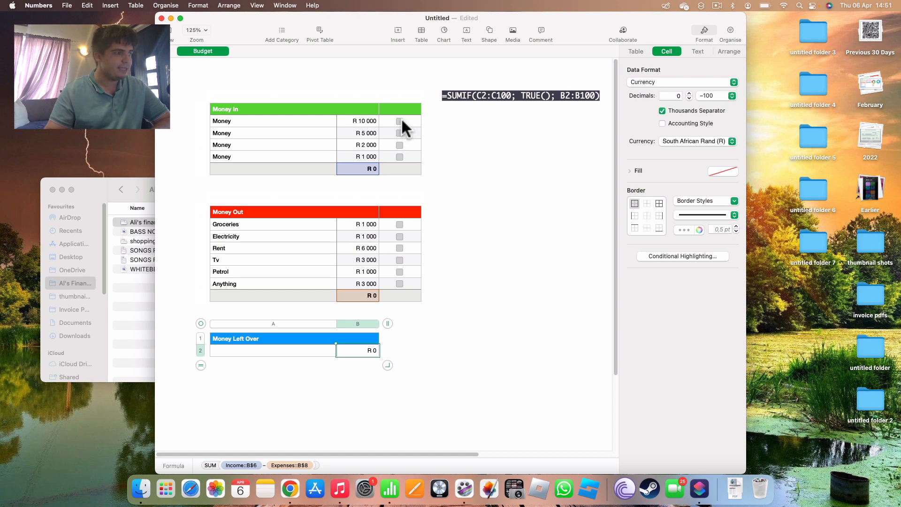
{"action": "left_click", "coordinate": [398, 247]}
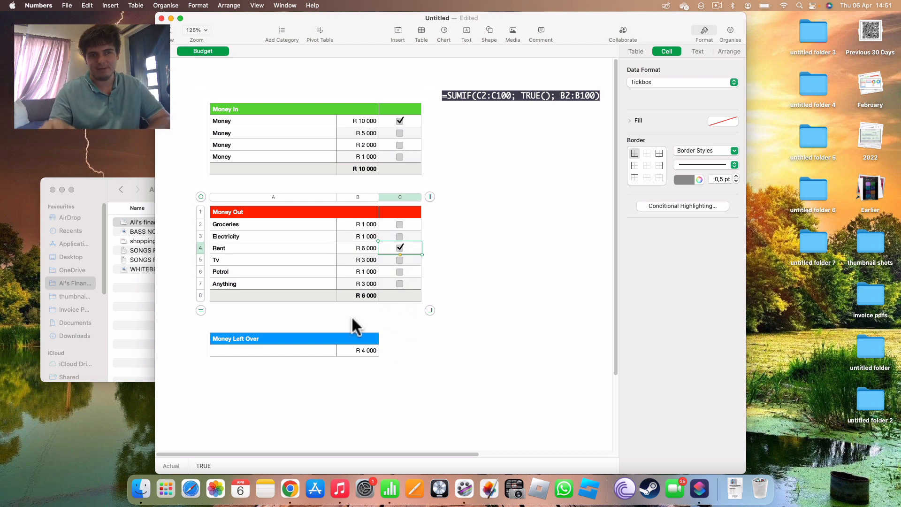
{"action": "left_click", "coordinate": [399, 260]}
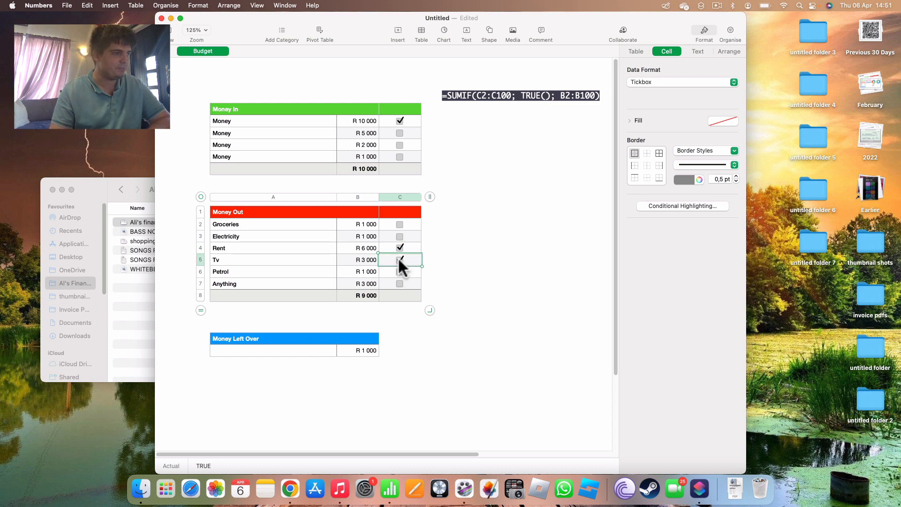
{"action": "left_click", "coordinate": [399, 261]}
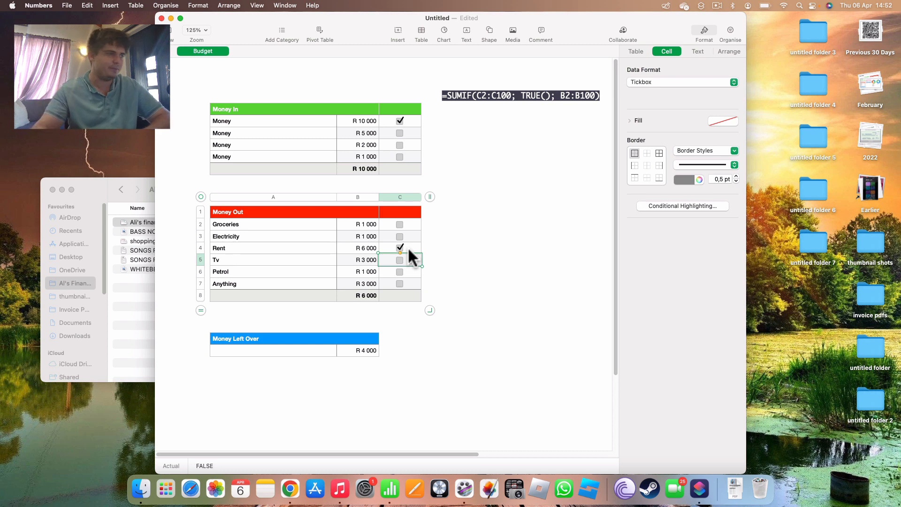
- Untick Rent in the Money Out table and tick Electricity and Tv instead
{"action": "left_click", "coordinate": [399, 247]}
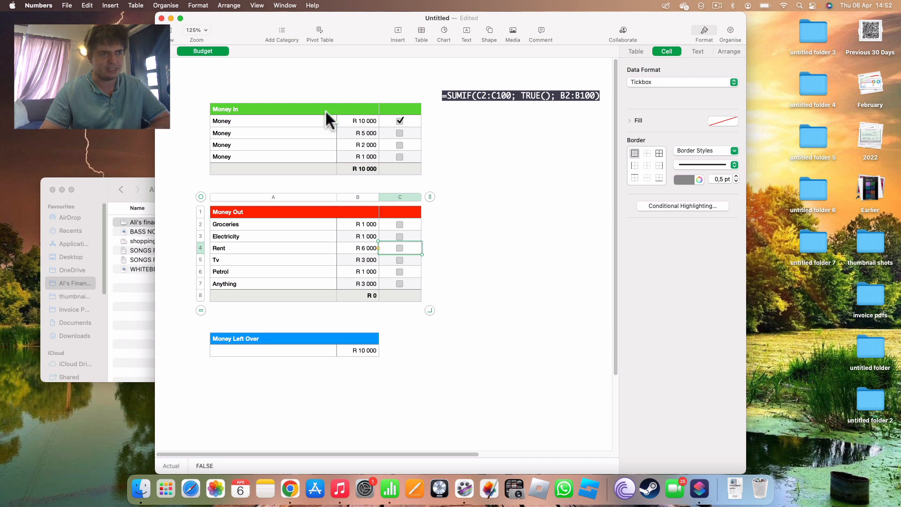
{"action": "left_click", "coordinate": [464, 226]}
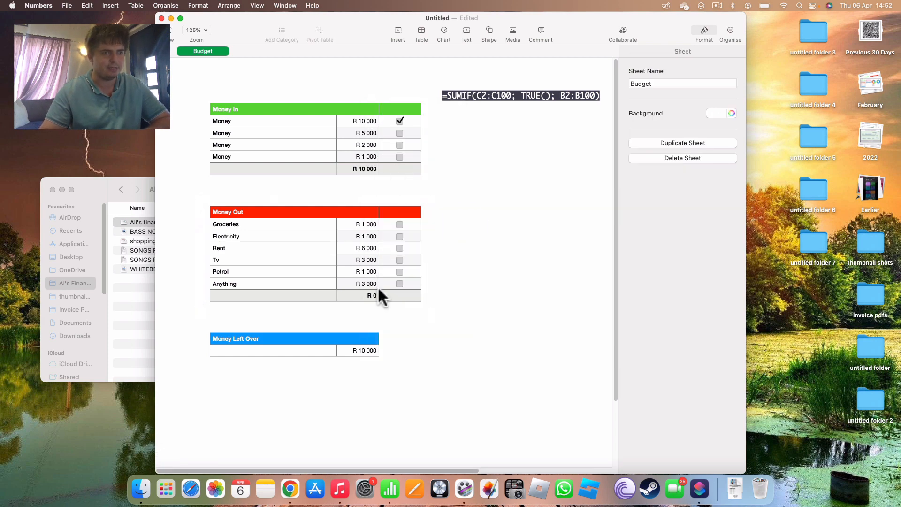
{"action": "left_click", "coordinate": [399, 237]}
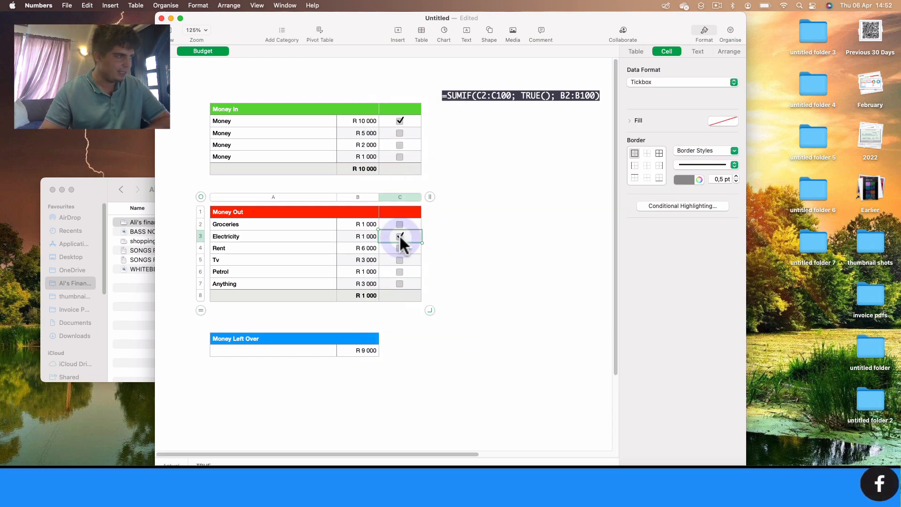
{"action": "left_click", "coordinate": [400, 260]}
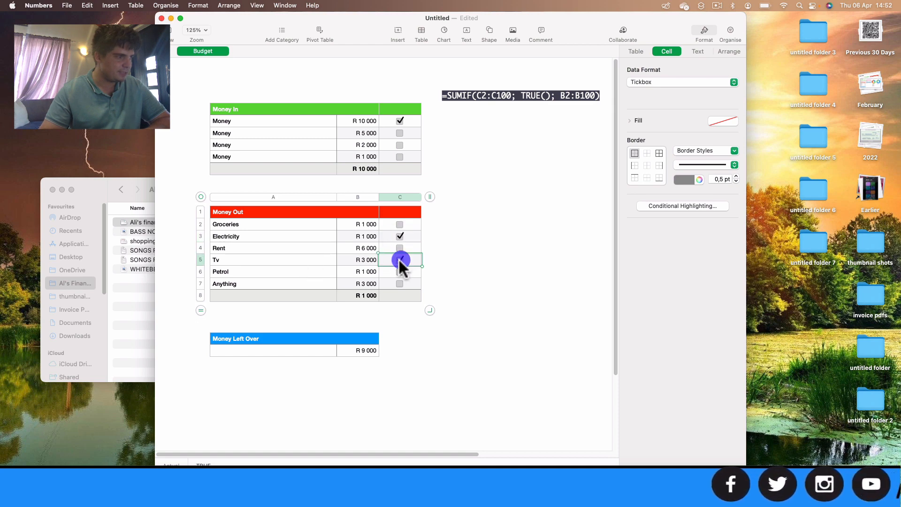
- Tick the R 1 000, R 2 000 and R 5 000 rows in the Money In table
{"action": "left_click", "coordinate": [400, 156]}
{"action": "left_click", "coordinate": [399, 144]}
{"action": "left_click", "coordinate": [400, 133]}
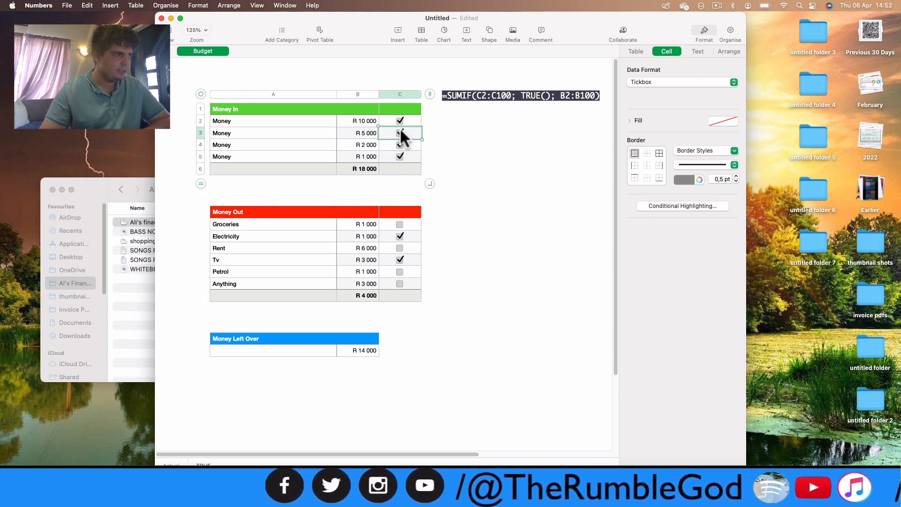
- Tick the Rent, Petrol, Anything and Groceries rows in the Money Out table
{"action": "left_click", "coordinate": [400, 248]}
{"action": "left_click", "coordinate": [400, 272]}
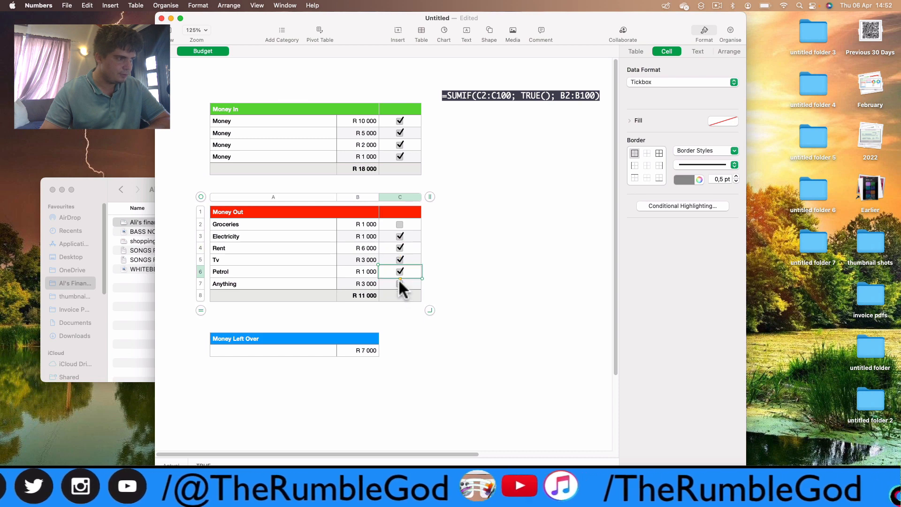
{"action": "left_click", "coordinate": [400, 283]}
{"action": "left_click", "coordinate": [400, 225]}
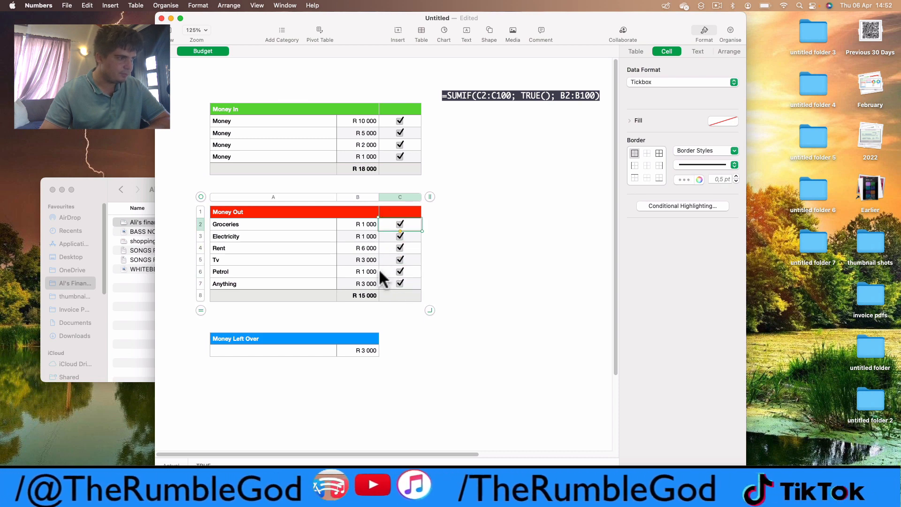
- Set the amount of the Anything row in the Money Out table to 8000
{"action": "double_click", "coordinate": [371, 281]}
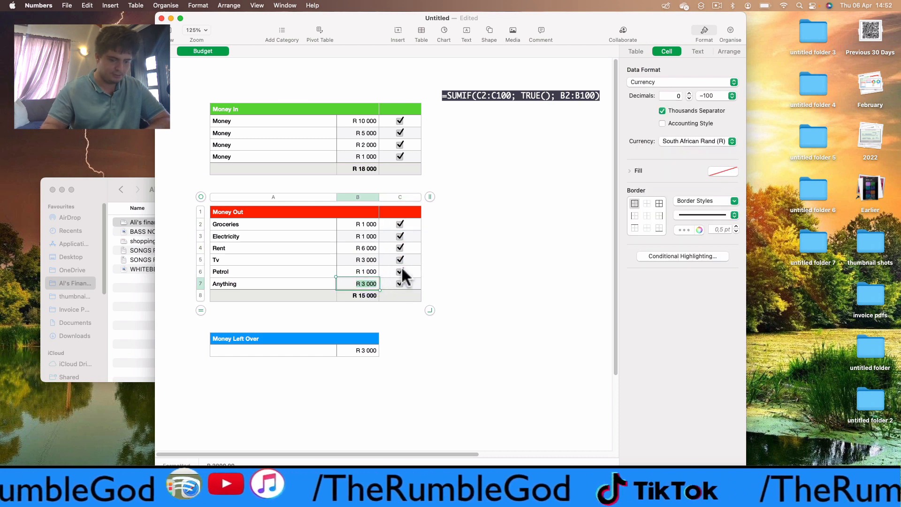
{"action": "type", "text": "8000"}
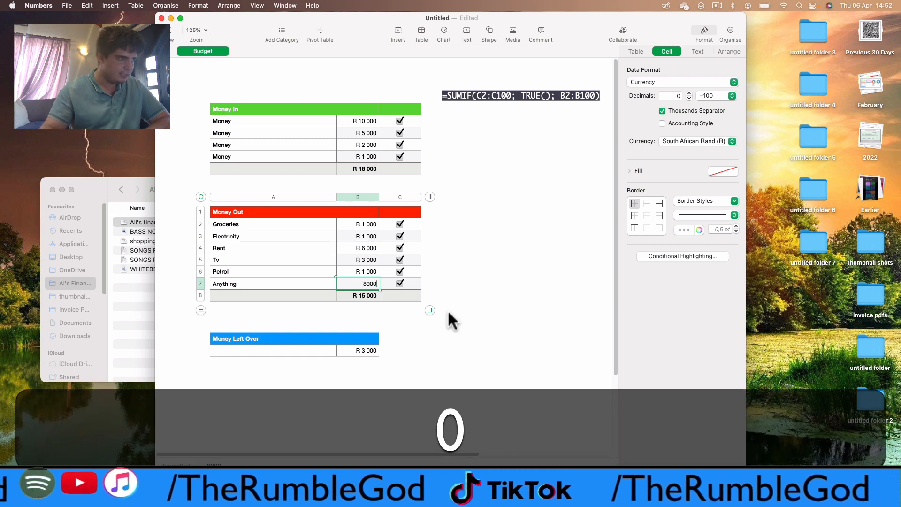
{"action": "left_click", "coordinate": [455, 371]}
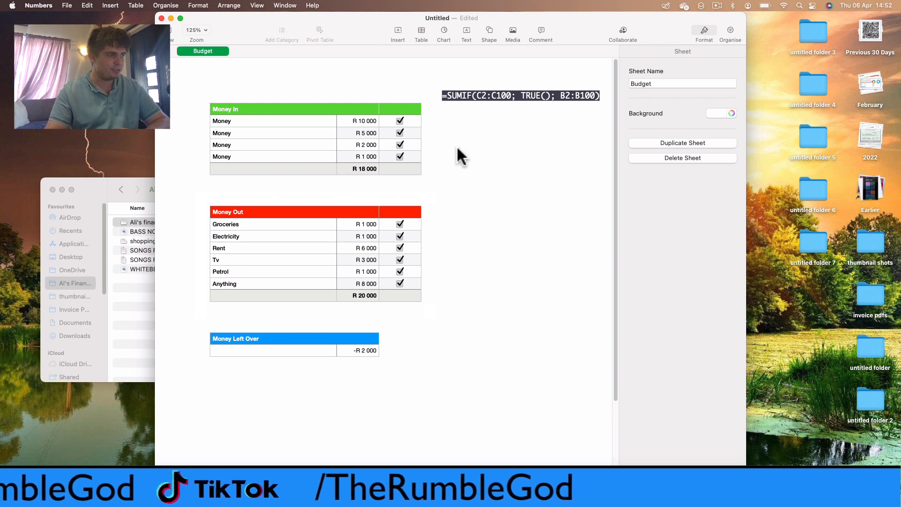
- Untick the Anything row in the Money Out table to exclude it from the total, and deselect the table
{"action": "left_click", "coordinate": [391, 299]}
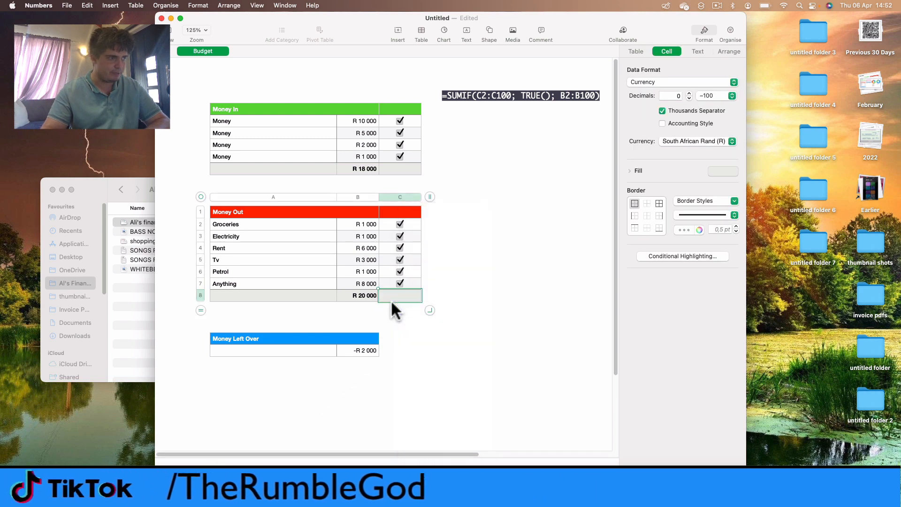
{"action": "left_click", "coordinate": [397, 337]}
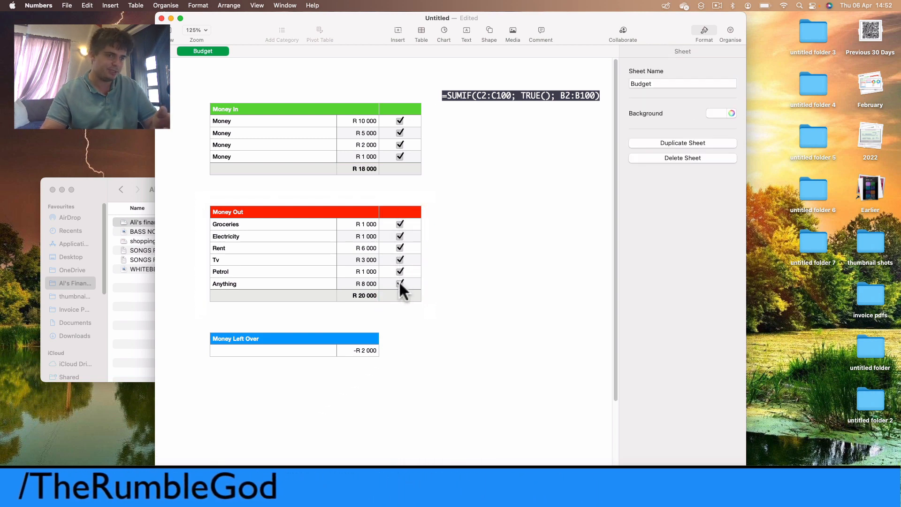
{"action": "left_click", "coordinate": [402, 282]}
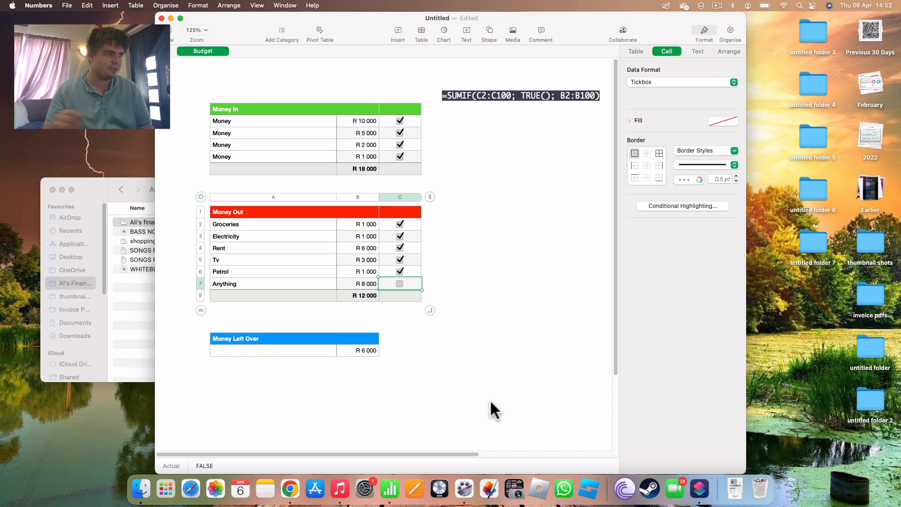
{"action": "left_click", "coordinate": [470, 378]}
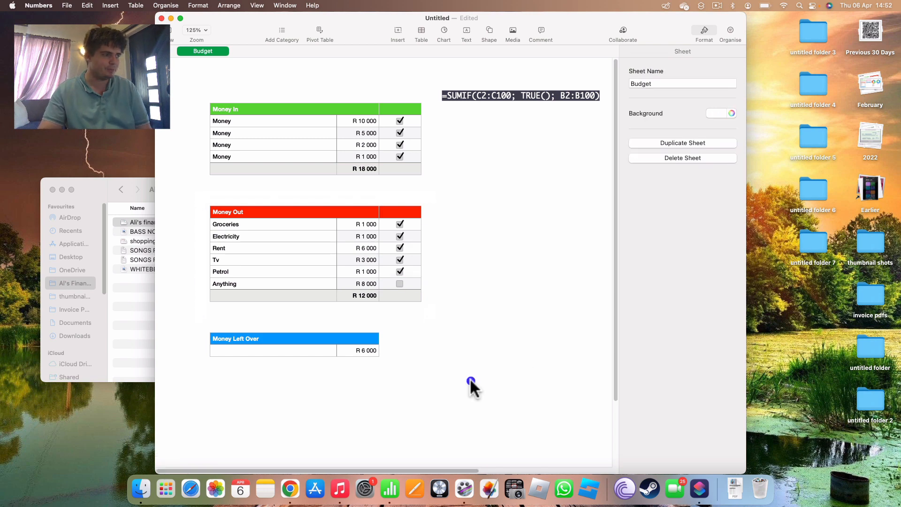